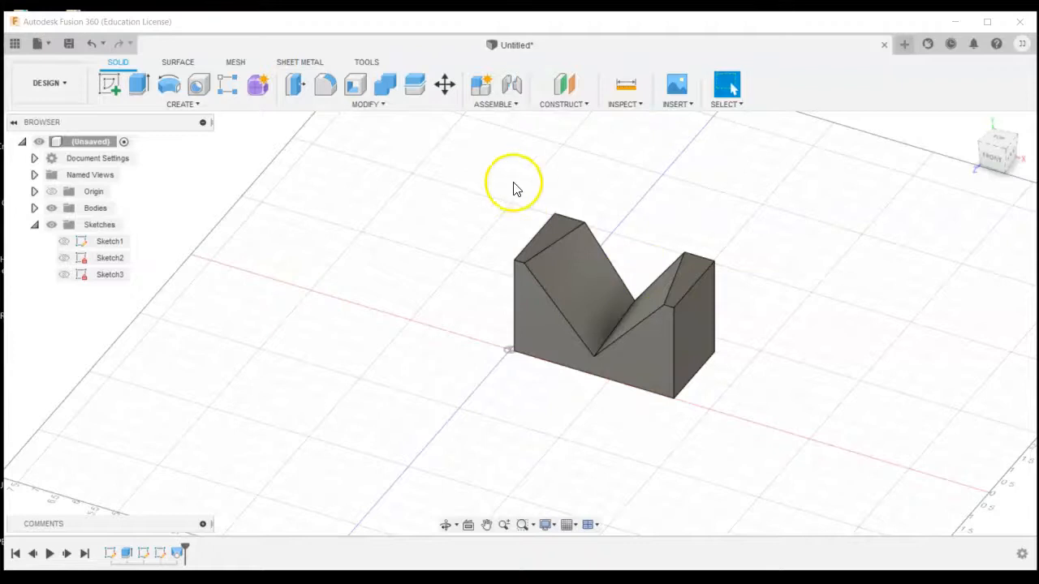
Step: Create a new blank design
{"action": "left_click", "coordinate": [903, 44]}
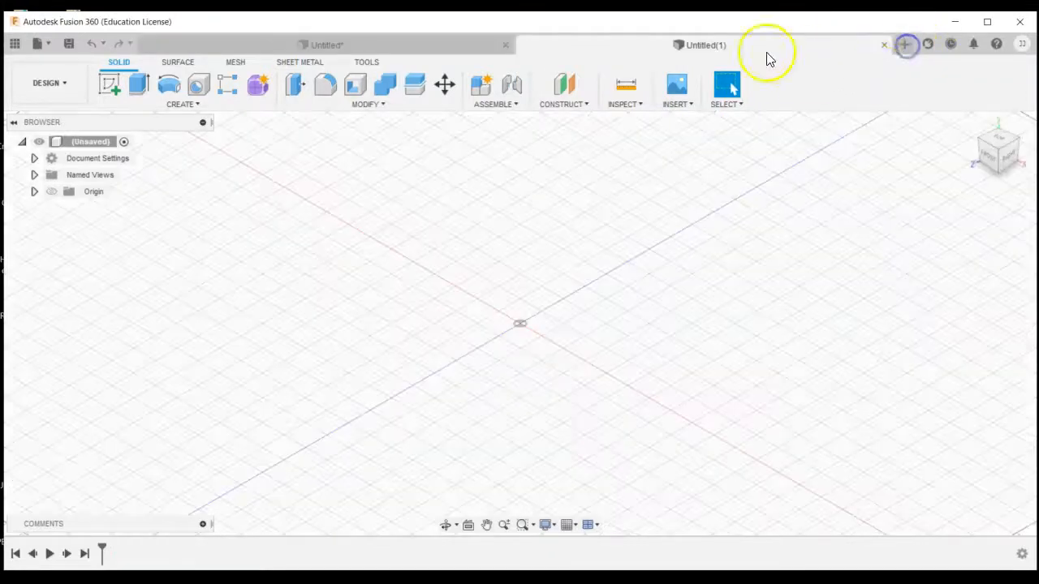
{"action": "left_click", "coordinate": [15, 44]}
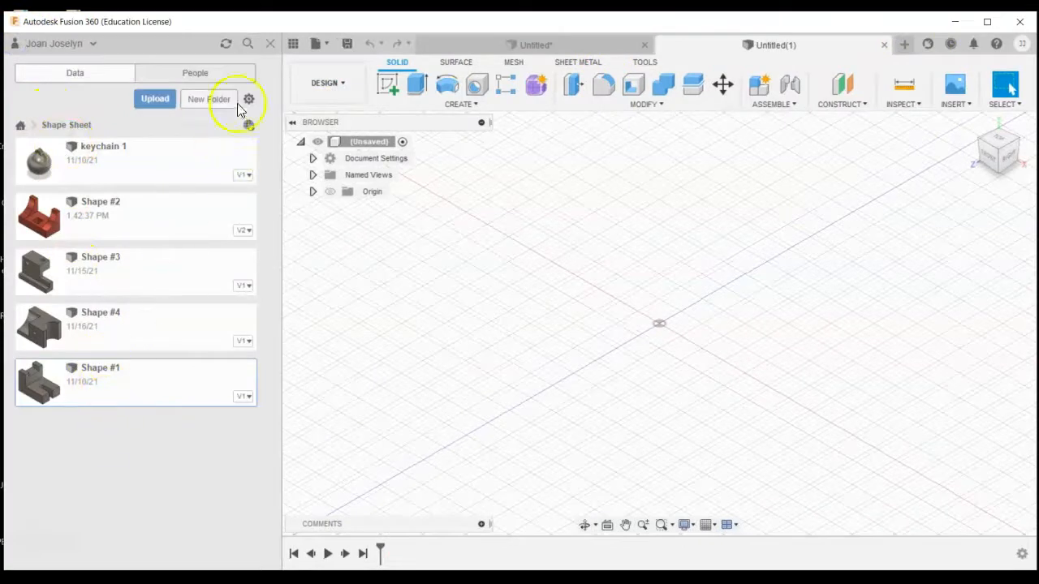
{"action": "left_click", "coordinate": [271, 45]}
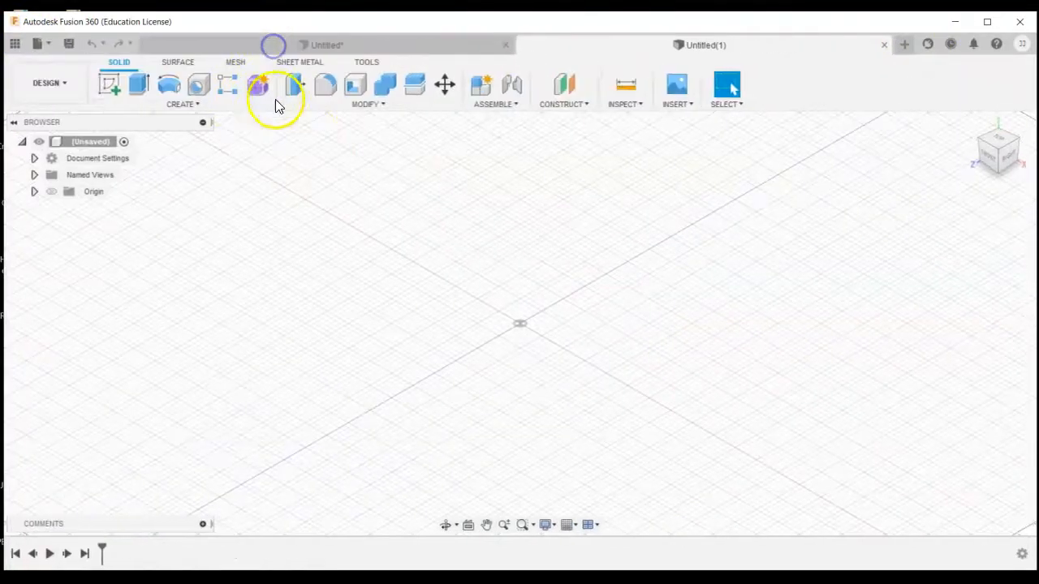
Step: Sketch a 4 in wide by 2.5 in high rectangle from the origin on the front plane and finish the sketch
{"action": "left_click", "coordinate": [104, 82]}
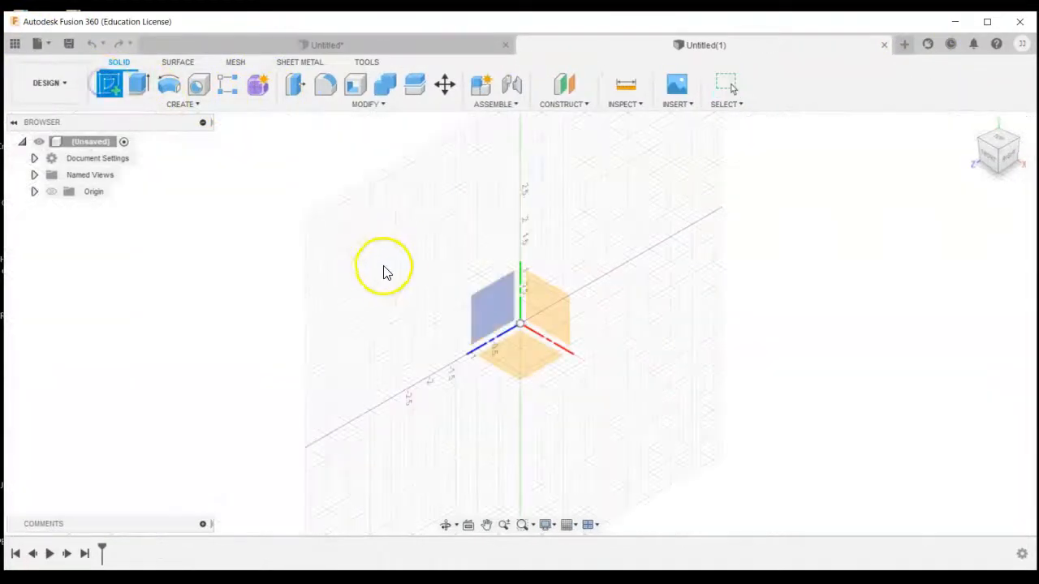
{"action": "left_click", "coordinate": [556, 302]}
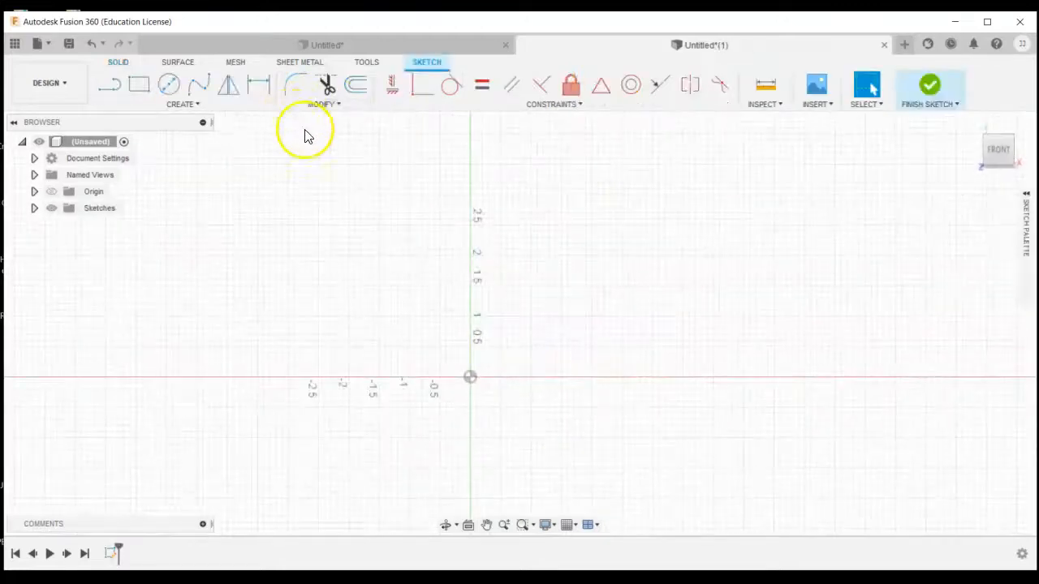
{"action": "left_click", "coordinate": [148, 84]}
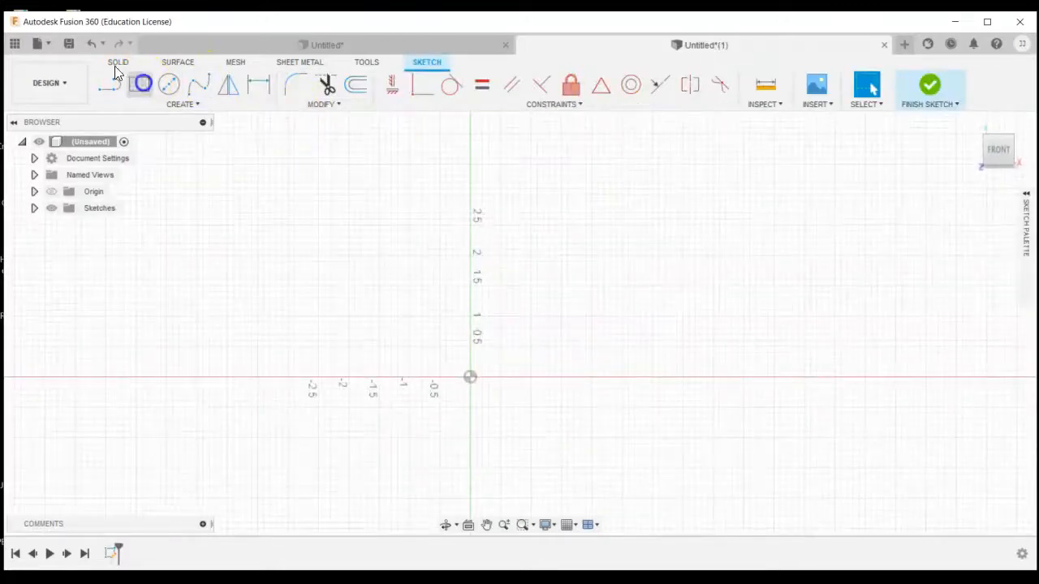
{"action": "left_click", "coordinate": [478, 380]}
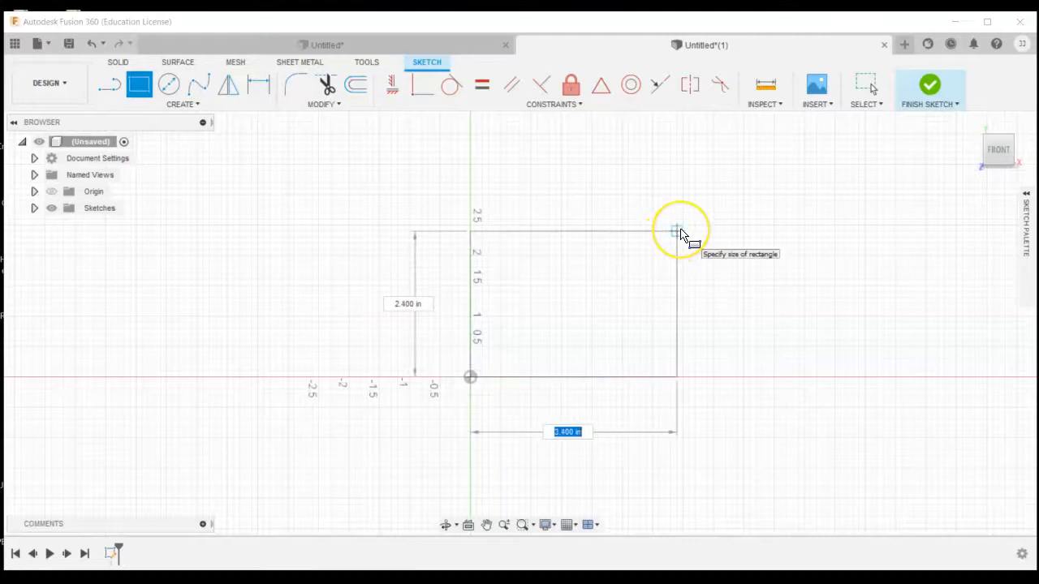
{"action": "type", "text": "4"}
{"action": "key", "text": "Tab"}
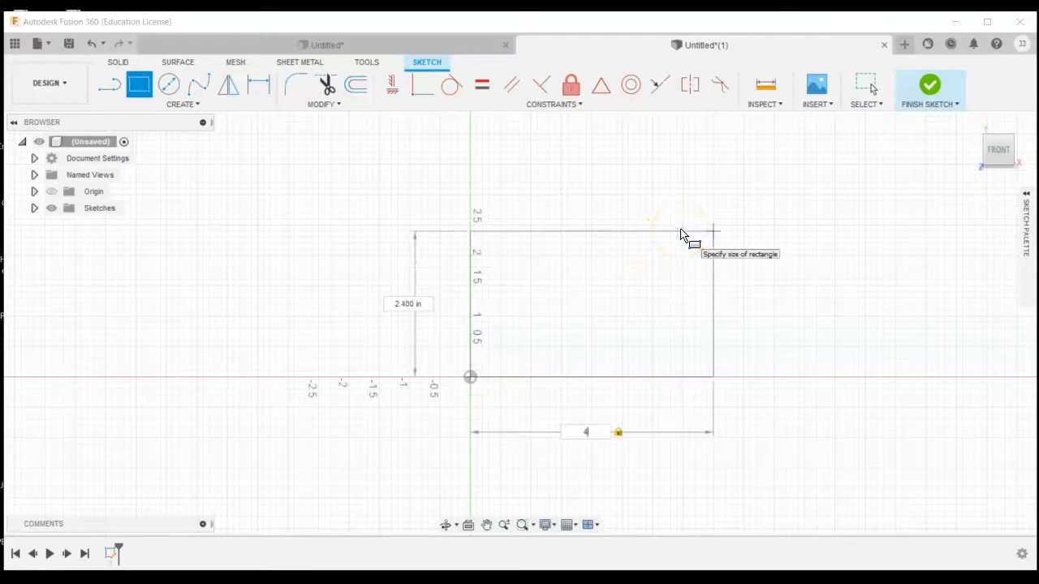
{"action": "type", "text": "2.5"}
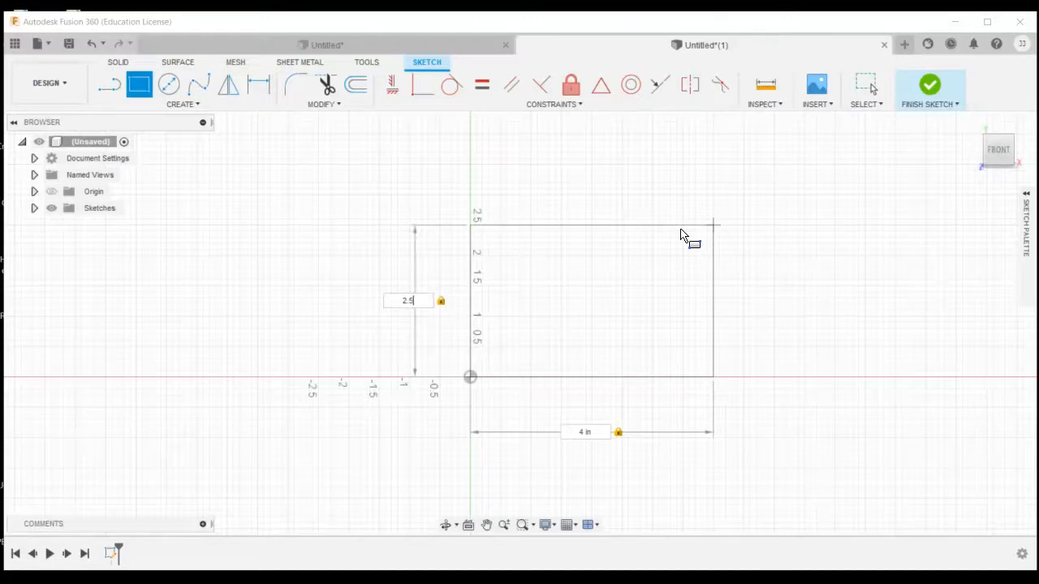
{"action": "key", "text": "Return"}
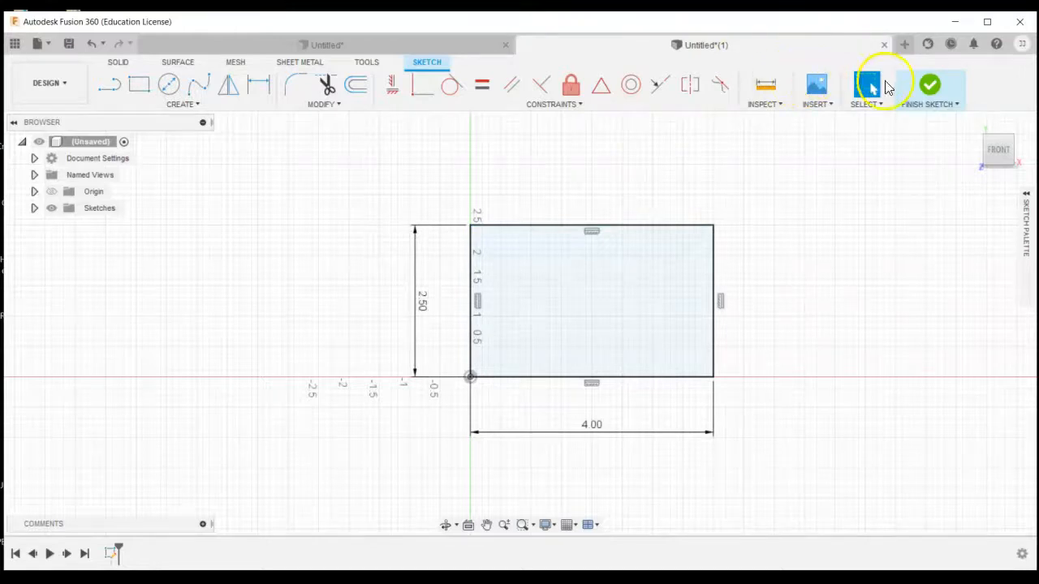
{"action": "left_click", "coordinate": [930, 89]}
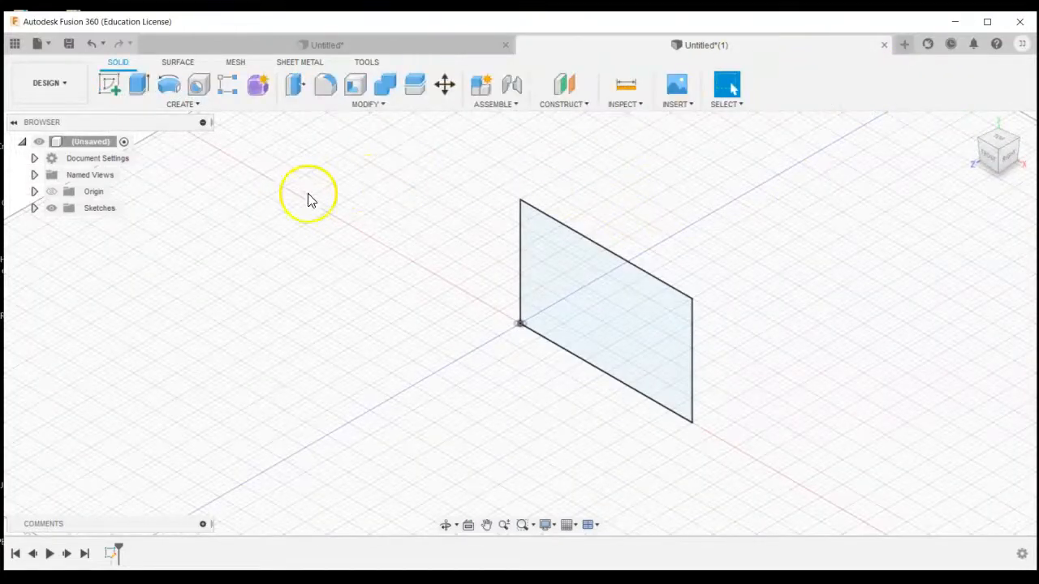
Step: Extrude the rectangle by -2 in as a new body
{"action": "left_click", "coordinate": [138, 86]}
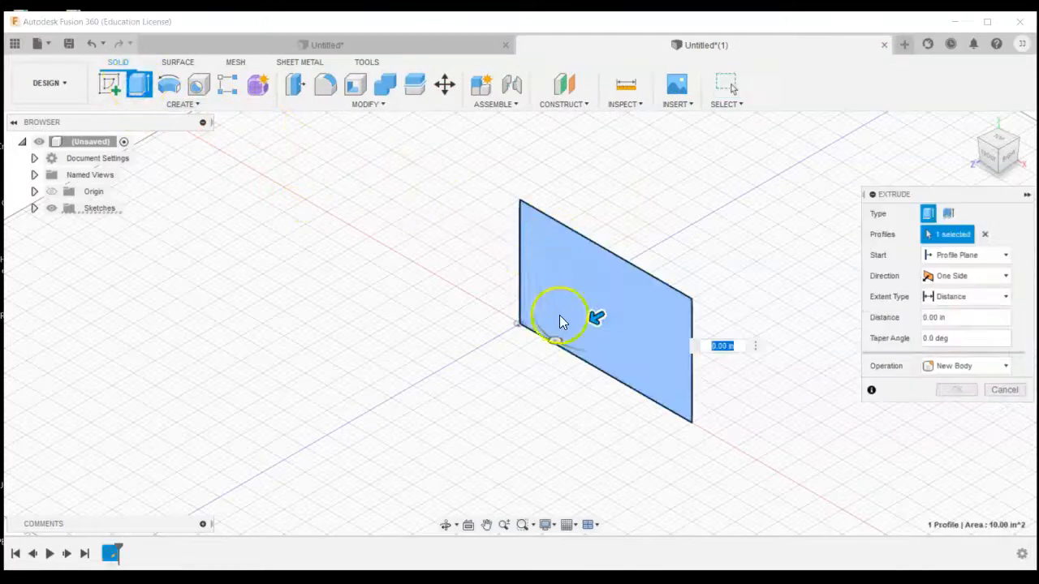
{"action": "left_click_drag", "start_coordinate": [595, 312], "coordinate": [687, 257]}
{"action": "type", "text": "-2"}
{"action": "key", "text": "Return"}
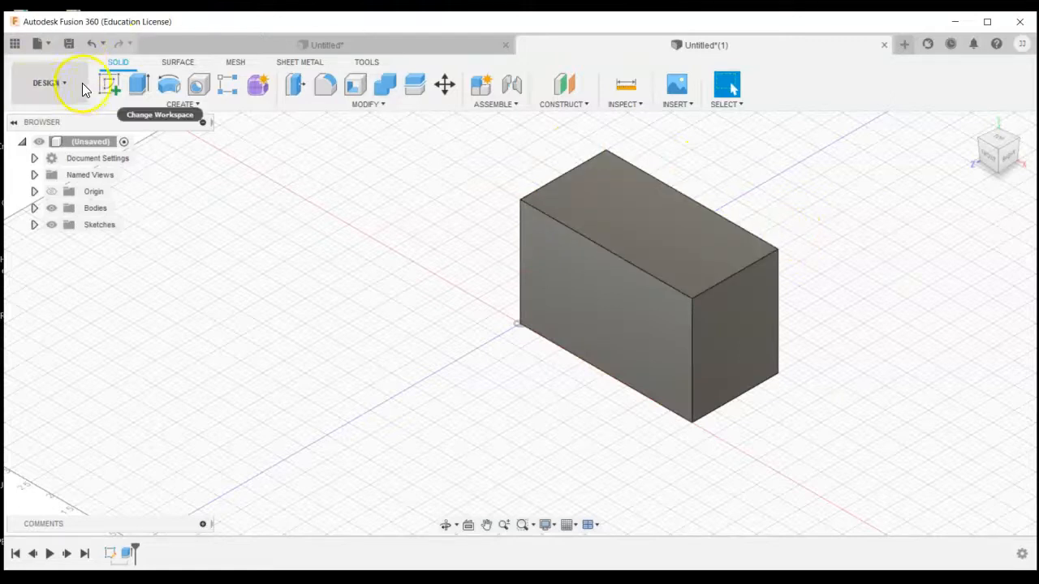
Step: On the block's front face, sketch a V of two lines from the top edge to a centred vertex about 0.48 in above the bottom edge
{"action": "left_click", "coordinate": [111, 85]}
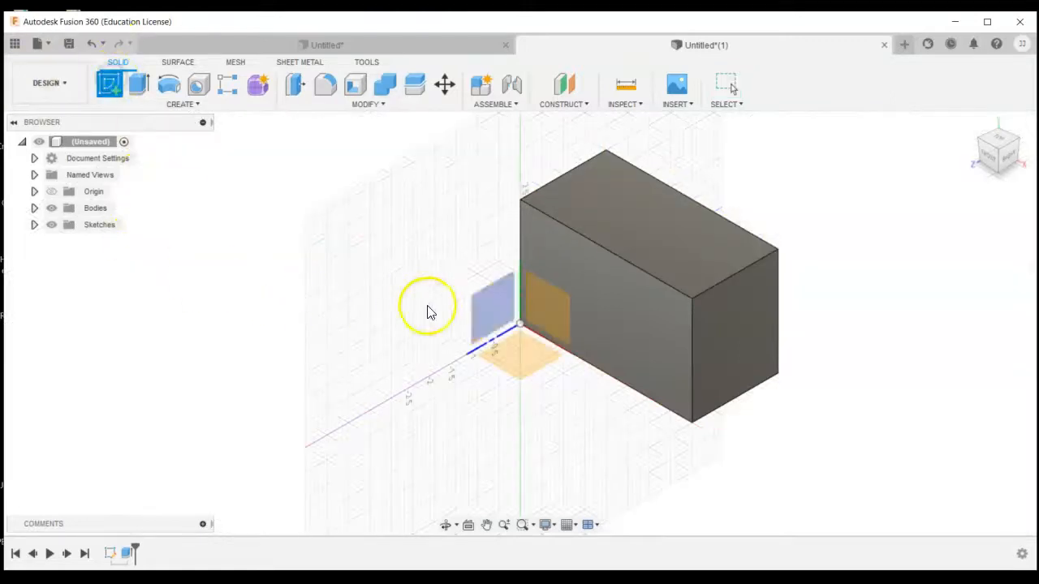
{"action": "left_click", "coordinate": [684, 305]}
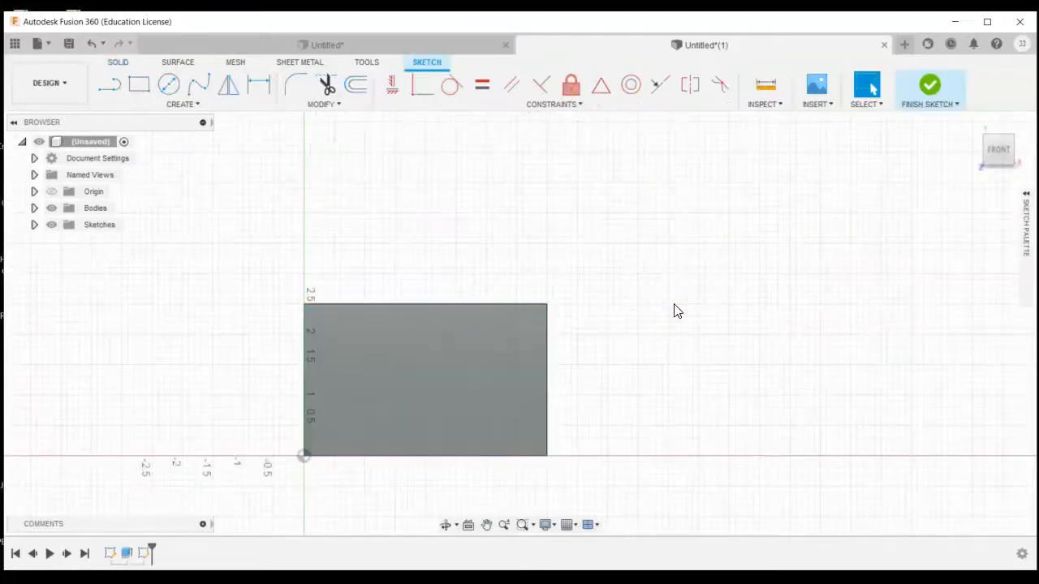
{"action": "left_click", "coordinate": [486, 525]}
{"action": "mouse_move", "coordinate": [563, 400]}
{"action": "left_mouse_down"}
{"action": "mouse_move", "coordinate": [643, 318]}
{"action": "mouse_move", "coordinate": [692, 300]}
{"action": "mouse_move", "coordinate": [749, 306]}
{"action": "left_mouse_up"}
{"action": "scroll", "coordinate": [644, 332], "scroll_direction": "down", "scroll_amount": 1}
{"action": "scroll", "coordinate": [652, 333], "scroll_direction": "up", "scroll_amount": 4}
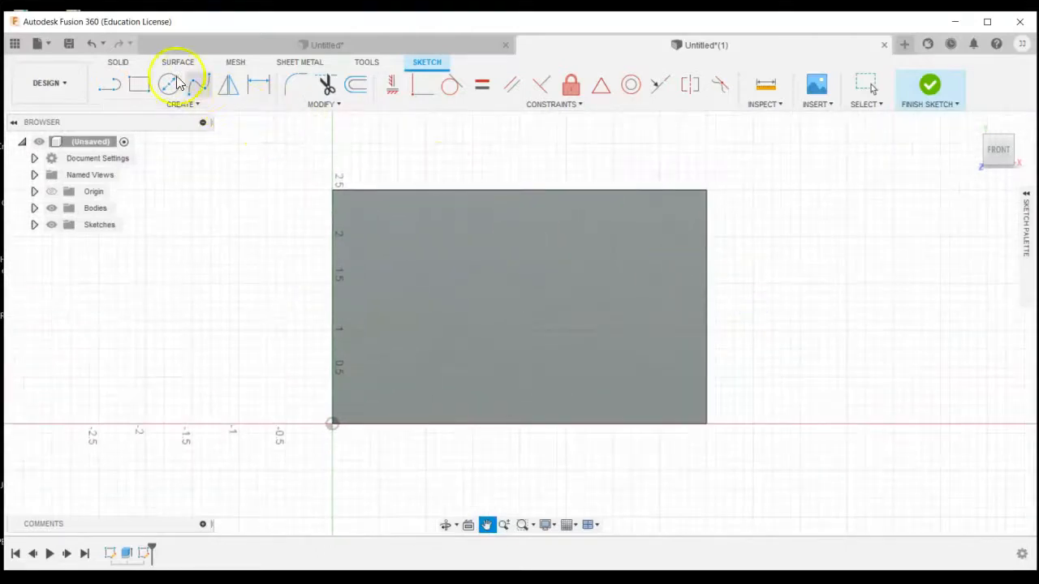
{"action": "left_click", "coordinate": [111, 88]}
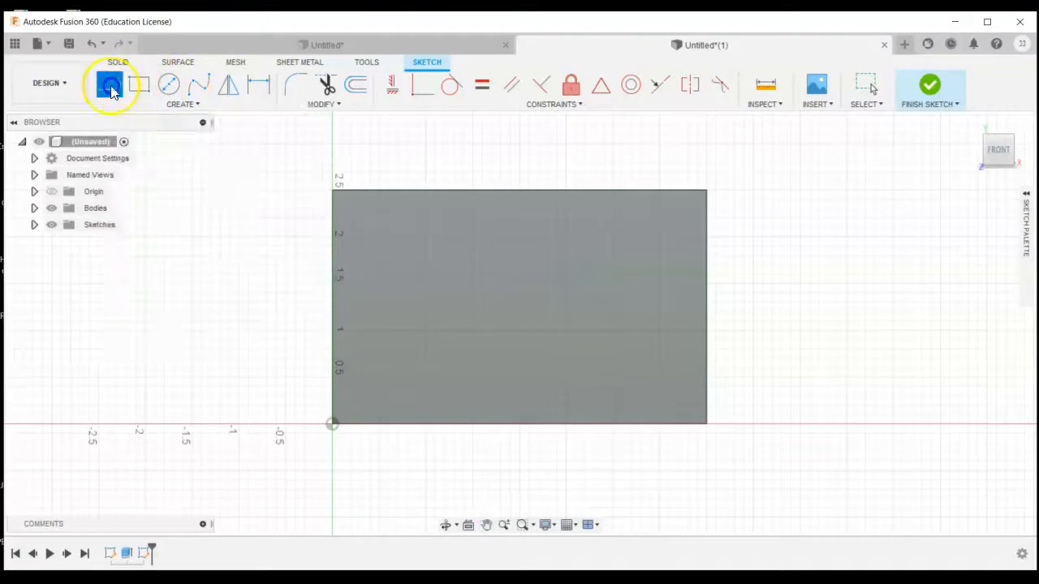
{"action": "left_click", "coordinate": [380, 190]}
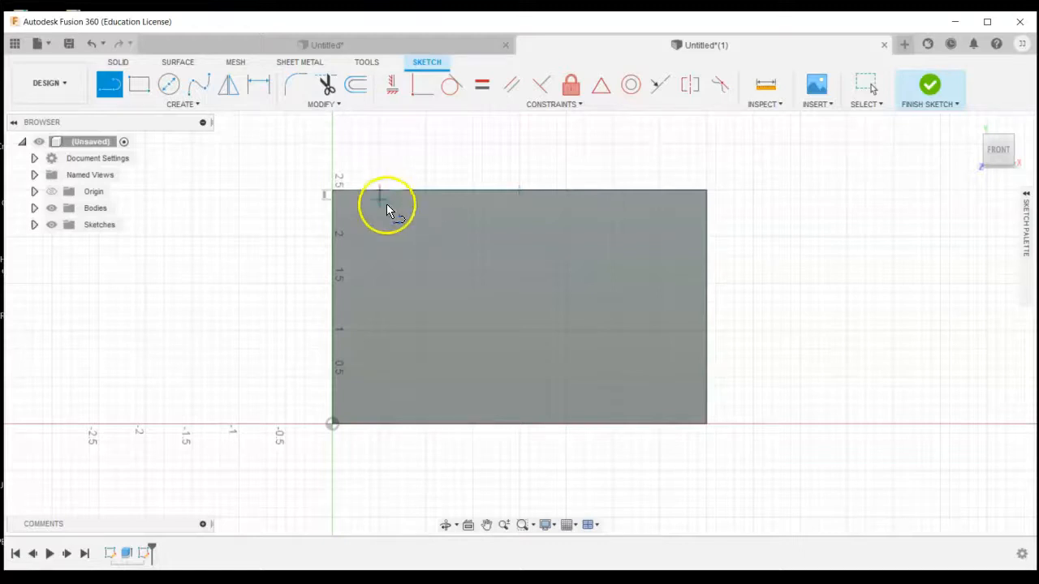
{"action": "left_click", "coordinate": [518, 378]}
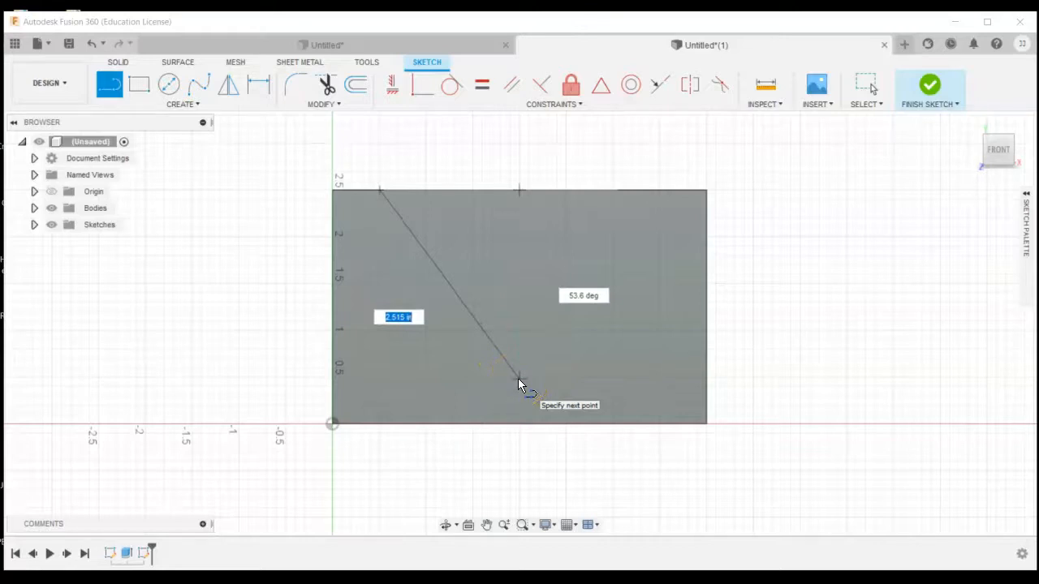
{"action": "left_click", "coordinate": [517, 378]}
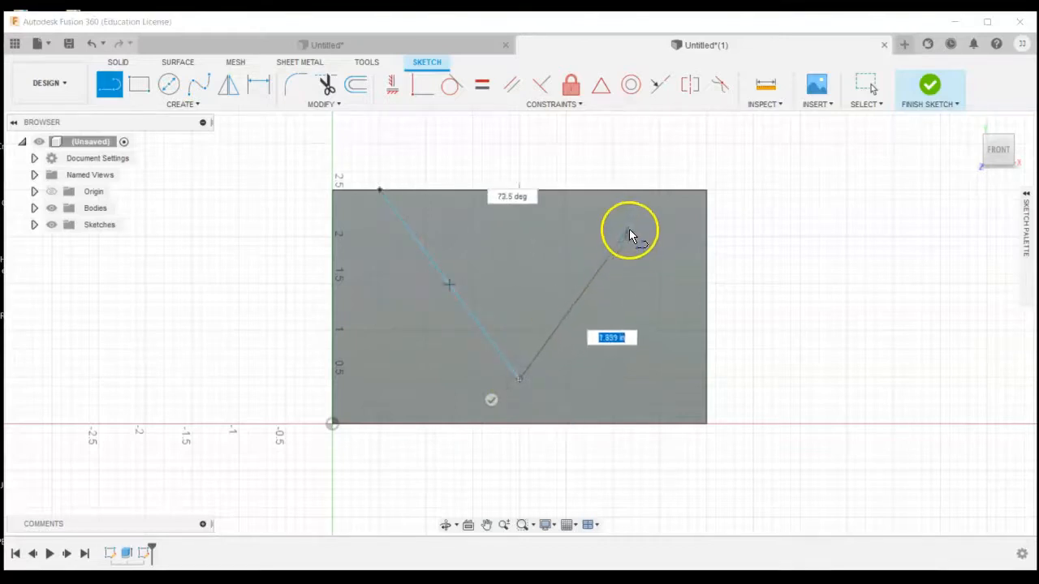
{"action": "double_click", "coordinate": [643, 193]}
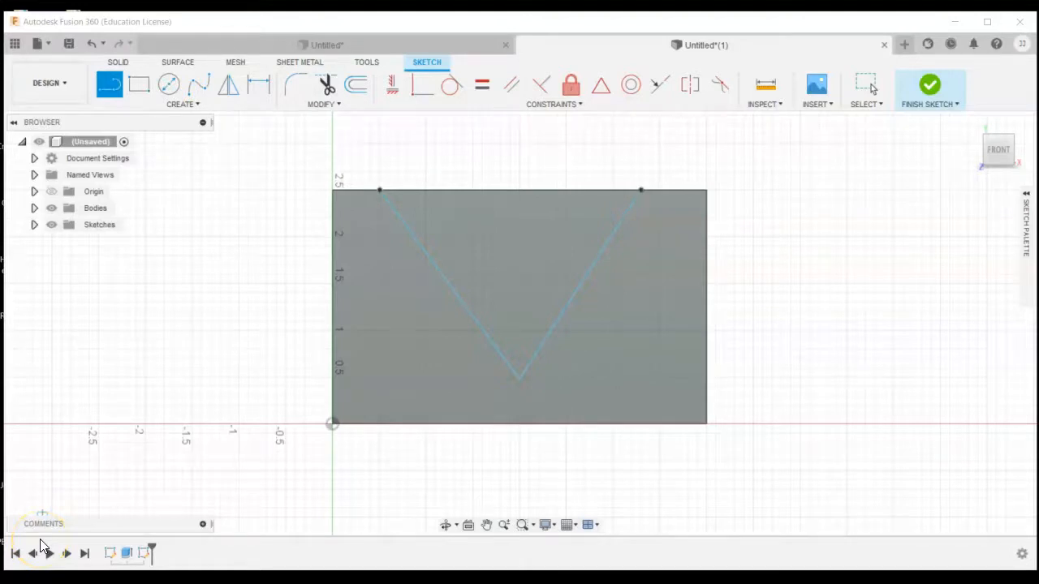
Step: Close the V with a line along the top edge and draw a vertical line from its vertex to the bottom edge's midpoint
{"action": "left_click", "coordinate": [385, 192]}
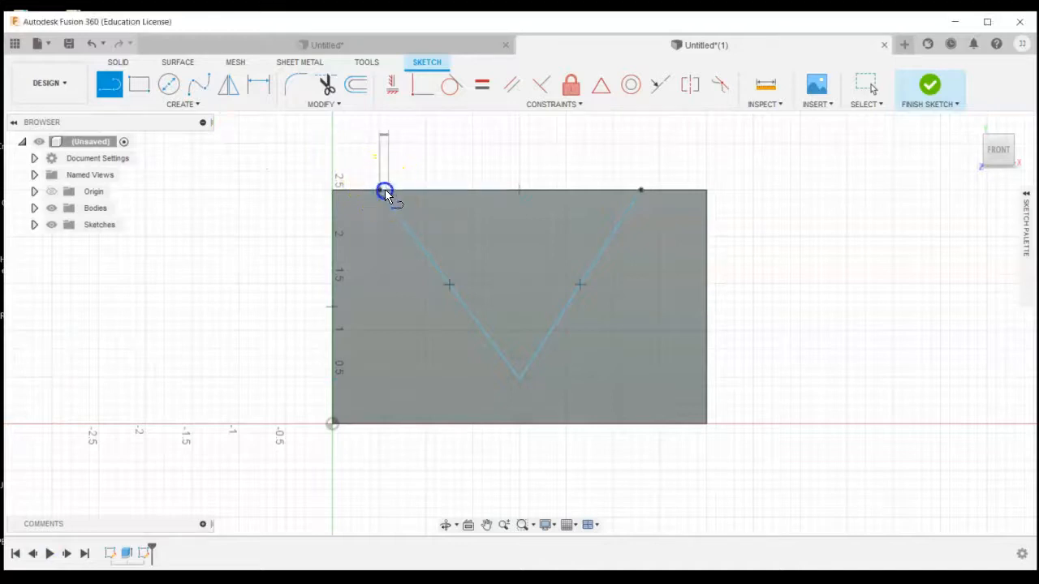
{"action": "left_click", "coordinate": [638, 190]}
{"action": "left_click", "coordinate": [505, 199]}
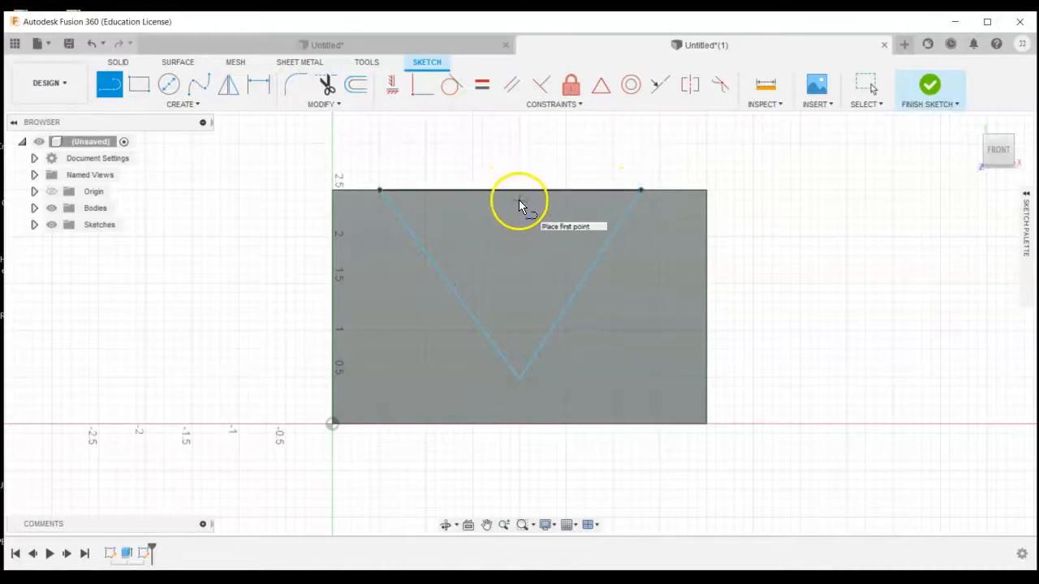
{"action": "left_click", "coordinate": [521, 379]}
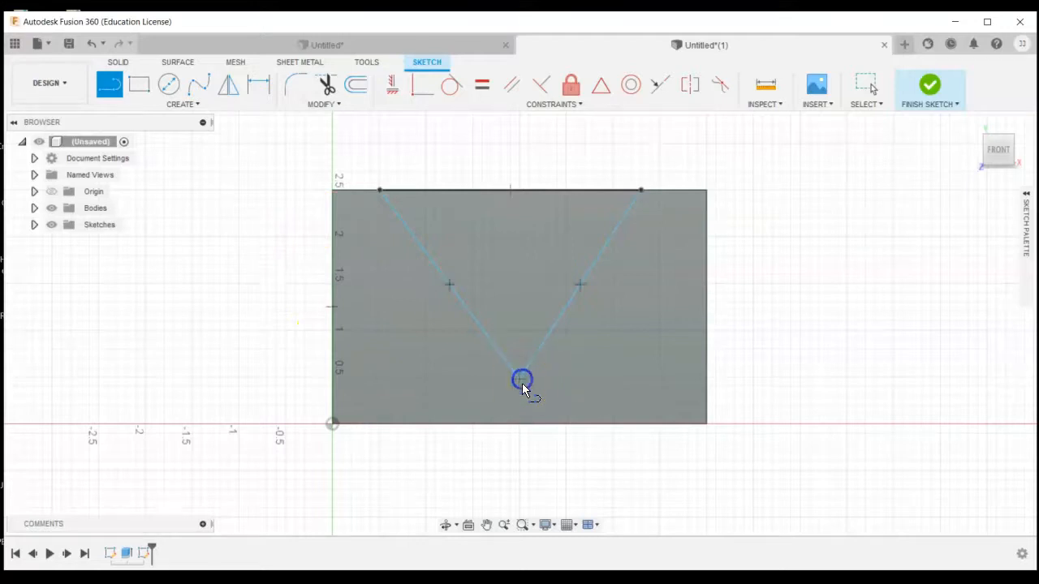
{"action": "left_click", "coordinate": [519, 423]}
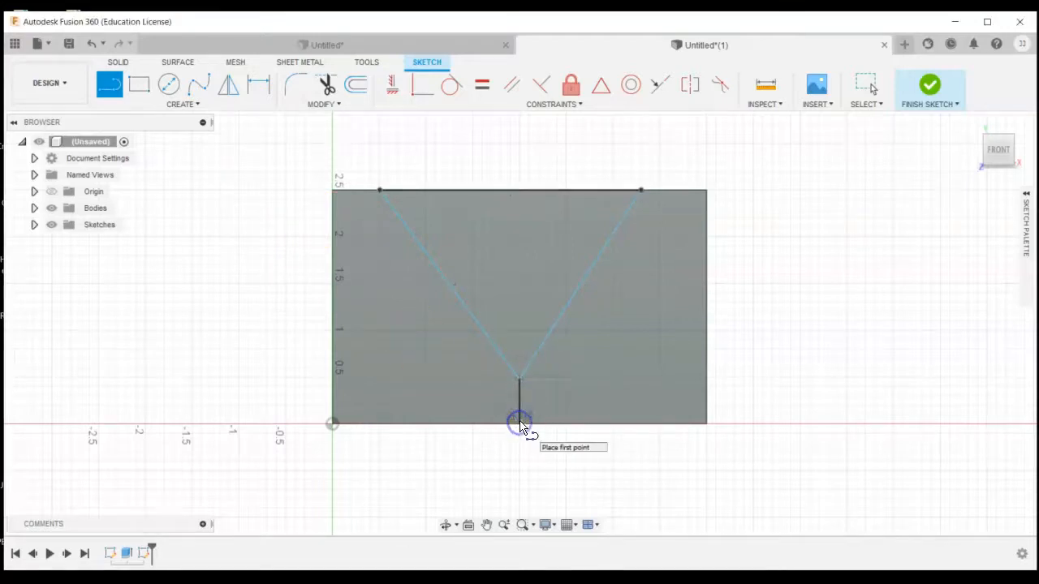
{"action": "key", "text": "Escape"}
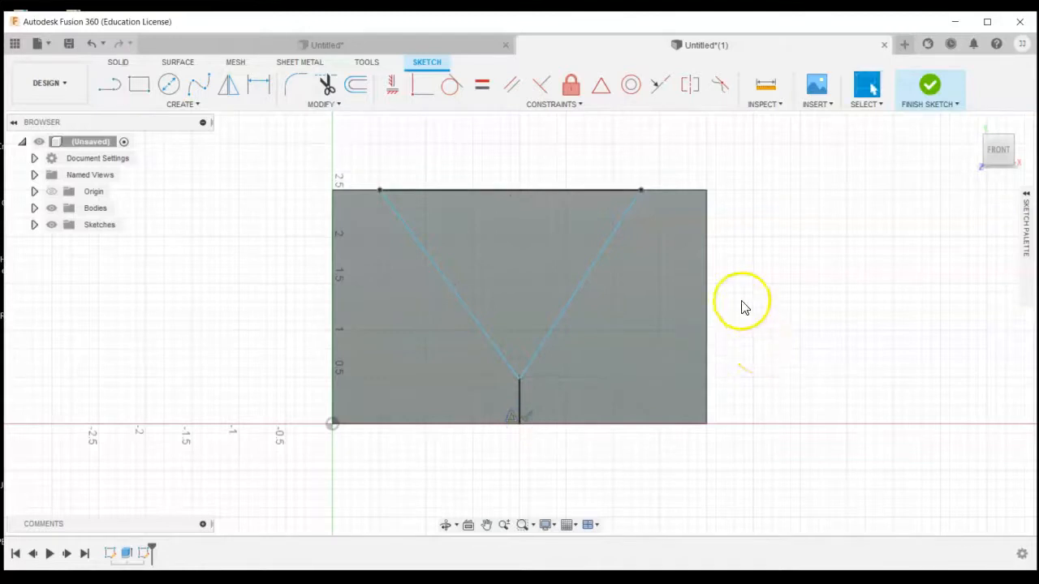
Step: Try to apply the Horizontal/Vertical constraint to the V's two upper endpoints and to its vertex with the bottom edge's midpoint
{"action": "left_click", "coordinate": [418, 94]}
{"action": "left_click", "coordinate": [416, 91]}
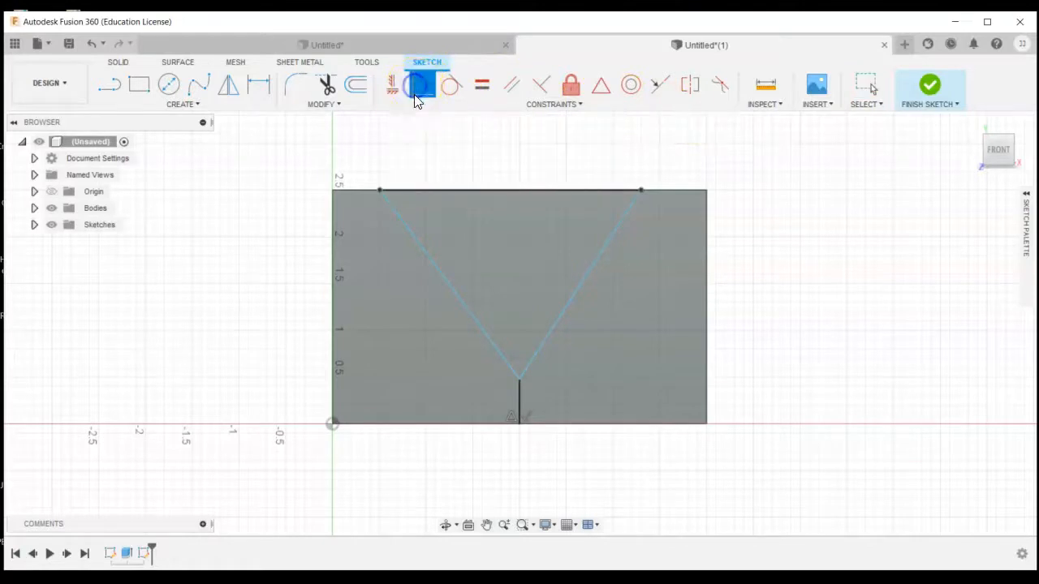
{"action": "left_click", "coordinate": [381, 191]}
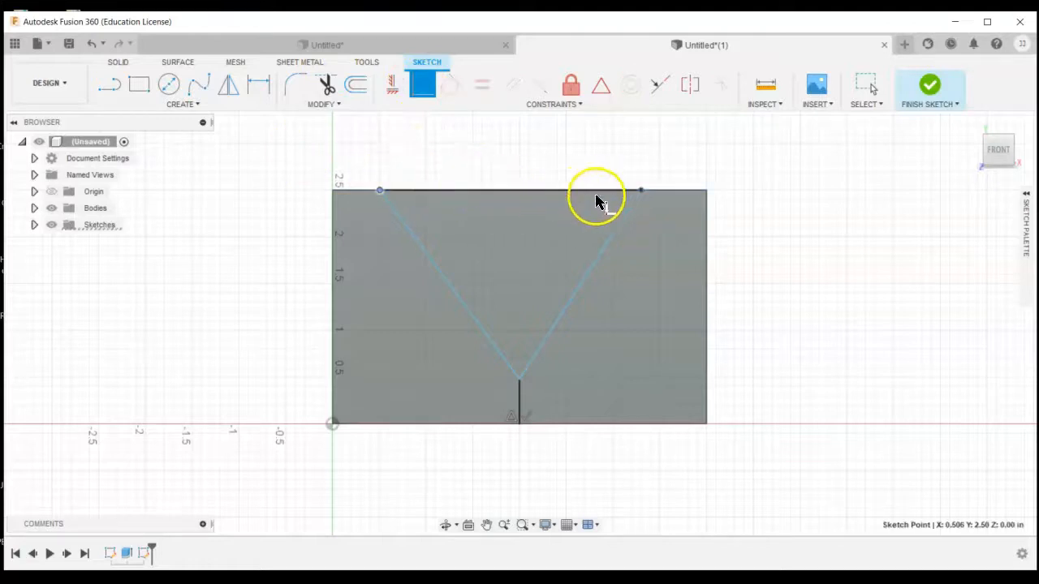
{"action": "left_click", "coordinate": [641, 191]}
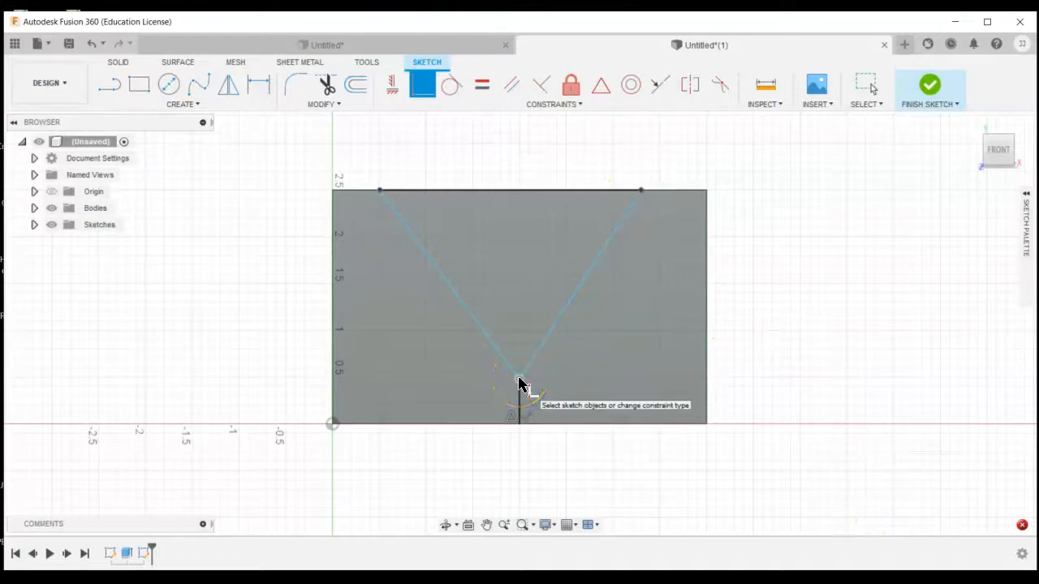
{"action": "left_click", "coordinate": [519, 380]}
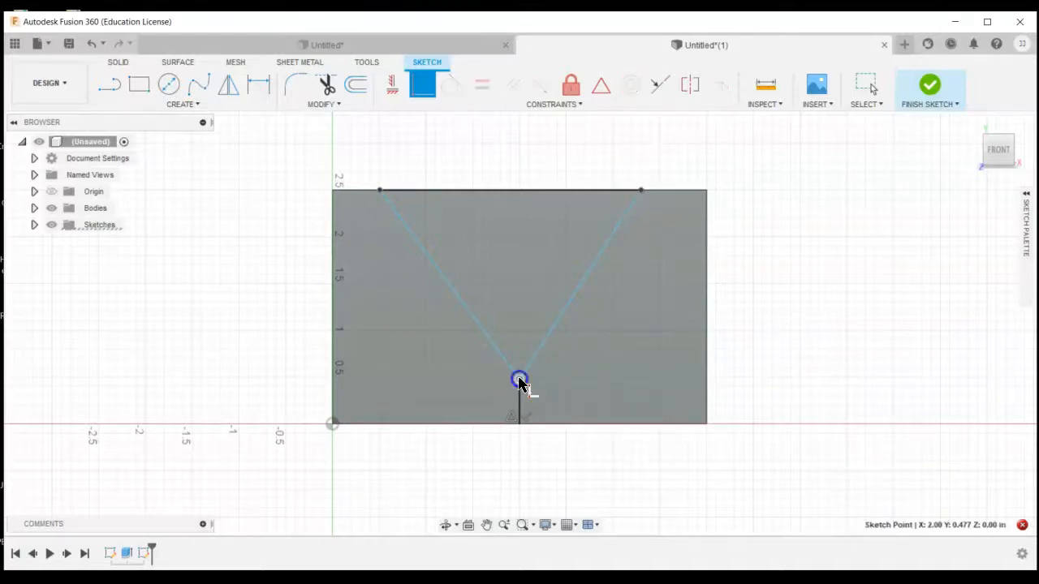
{"action": "left_click", "coordinate": [521, 381]}
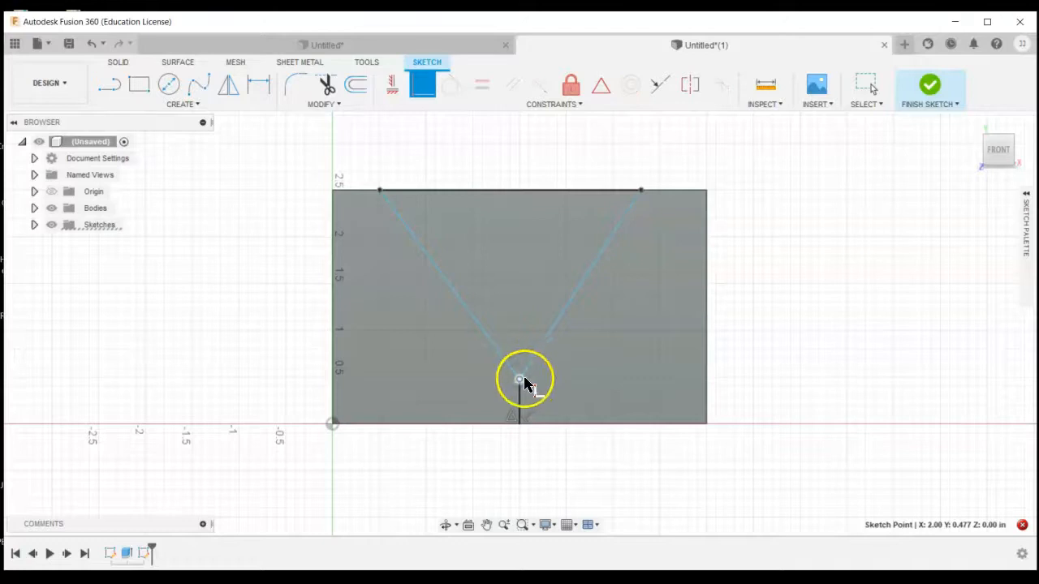
{"action": "scroll", "coordinate": [519, 427], "scroll_direction": "up", "scroll_amount": 2}
{"action": "left_click", "coordinate": [519, 425]}
{"action": "left_click", "coordinate": [564, 448]}
{"action": "key", "text": "Escape"}
{"action": "scroll", "coordinate": [828, 348], "scroll_direction": "down", "scroll_amount": 1}
{"action": "scroll", "coordinate": [625, 237], "scroll_direction": "down", "scroll_amount": 2}
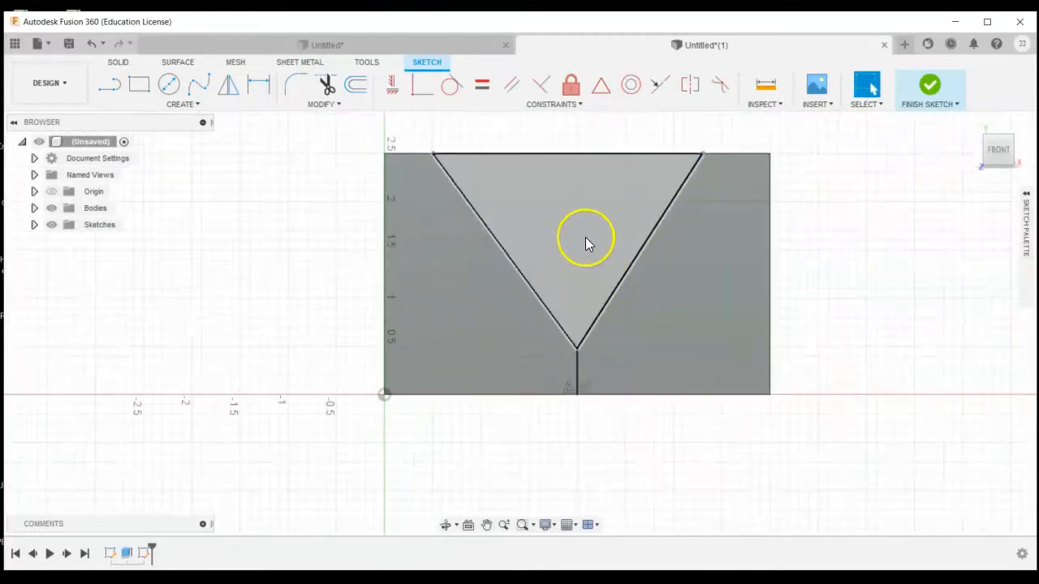
Step: Dimension the V's upper left endpoint 0.25 in from the block's top left corner
{"action": "left_click", "coordinate": [487, 525]}
{"action": "mouse_move", "coordinate": [534, 311]}
{"action": "left_mouse_down"}
{"action": "mouse_move", "coordinate": [484, 397]}
{"action": "mouse_move", "coordinate": [479, 388]}
{"action": "left_mouse_up"}
{"action": "left_click", "coordinate": [261, 85]}
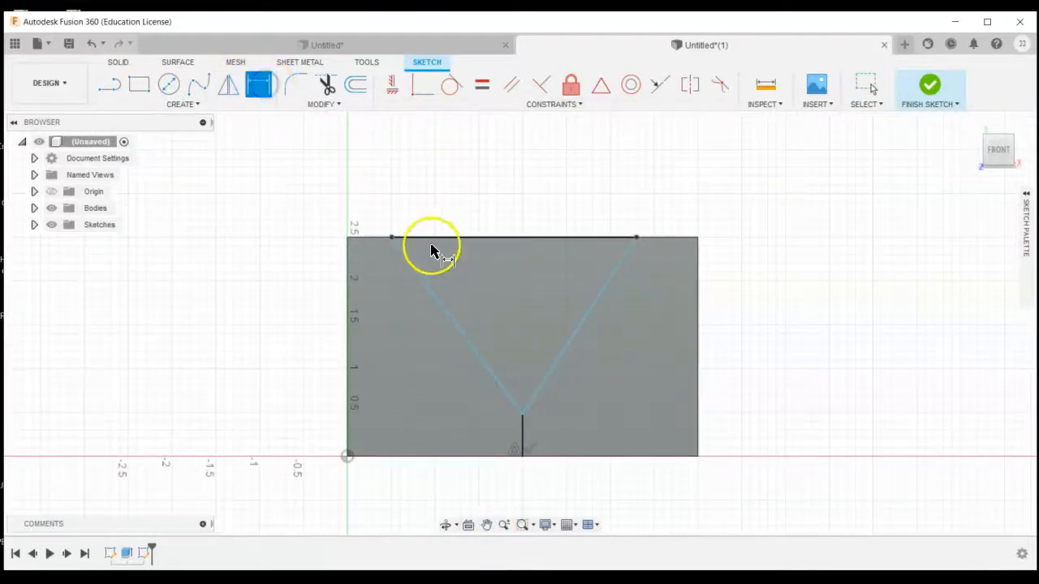
{"action": "left_click", "coordinate": [347, 237]}
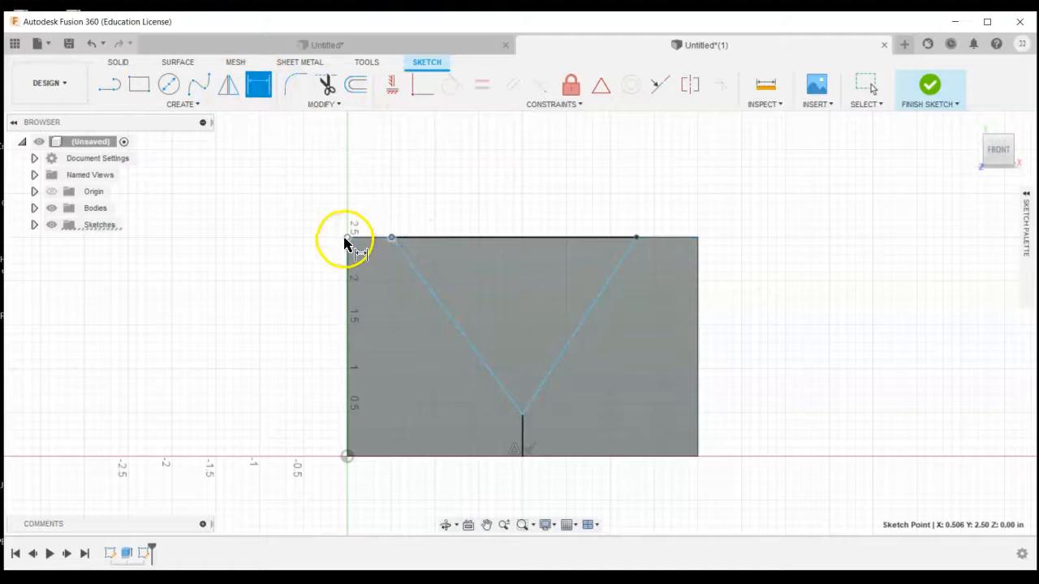
{"action": "left_click", "coordinate": [364, 193]}
{"action": "left_click", "coordinate": [365, 193]}
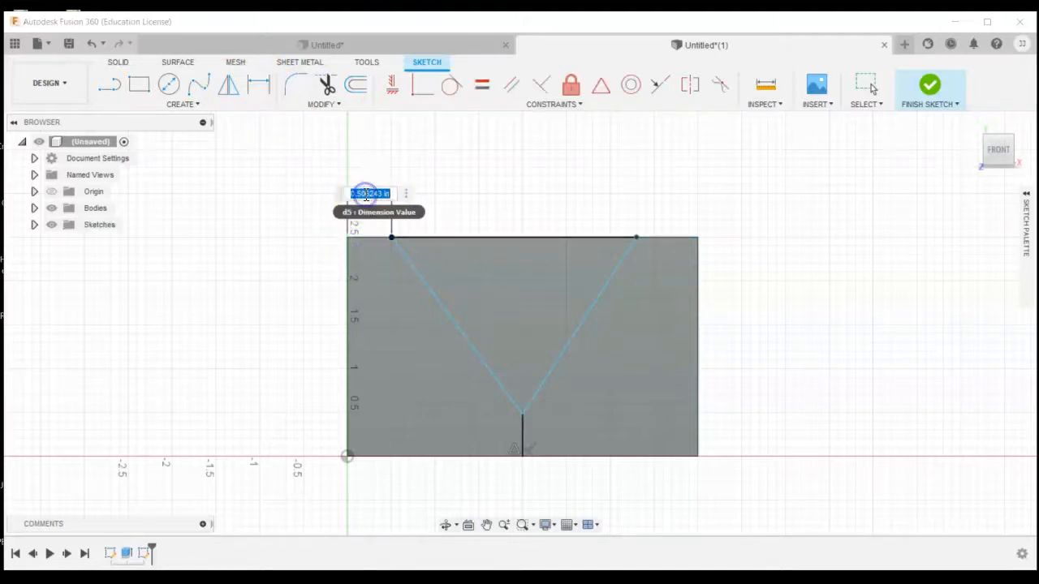
{"action": "type", "text": ".25"}
{"action": "key", "text": "Return"}
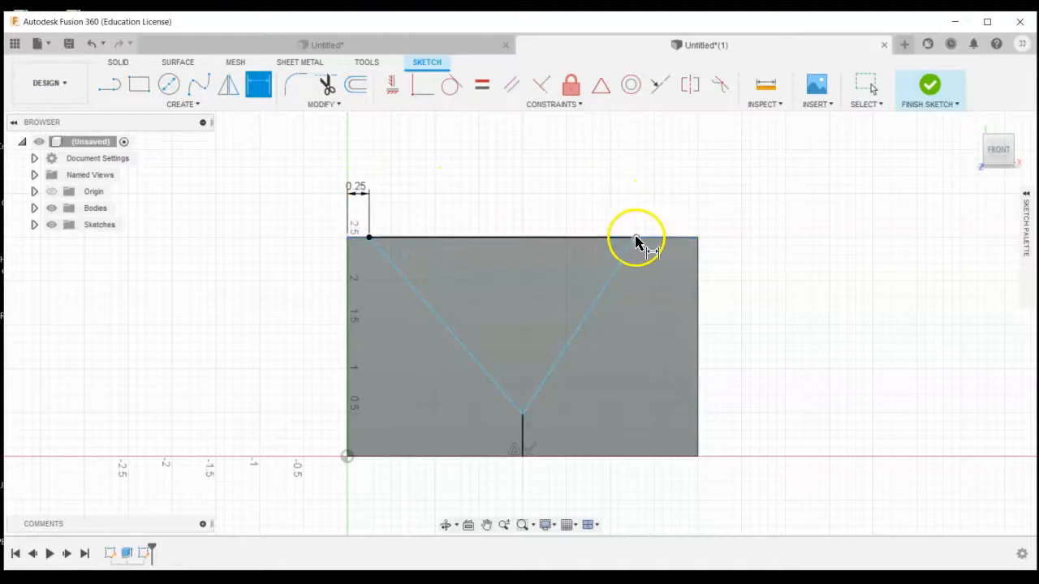
Step: Dimension the V's upper right endpoint 0.25 in from the block's top right corner
{"action": "left_click", "coordinate": [636, 237]}
{"action": "left_click", "coordinate": [697, 238]}
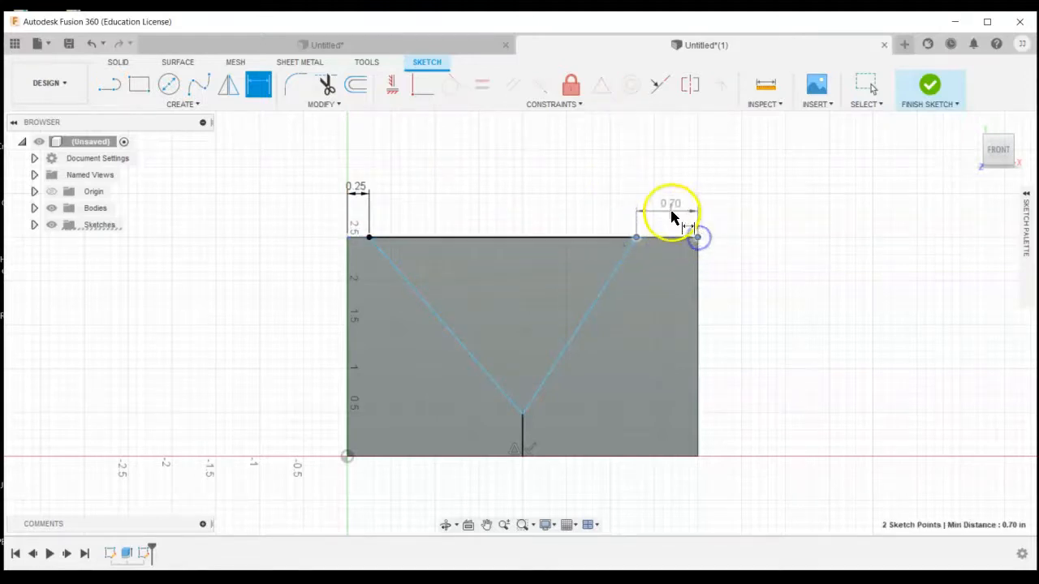
{"action": "left_click", "coordinate": [672, 212]}
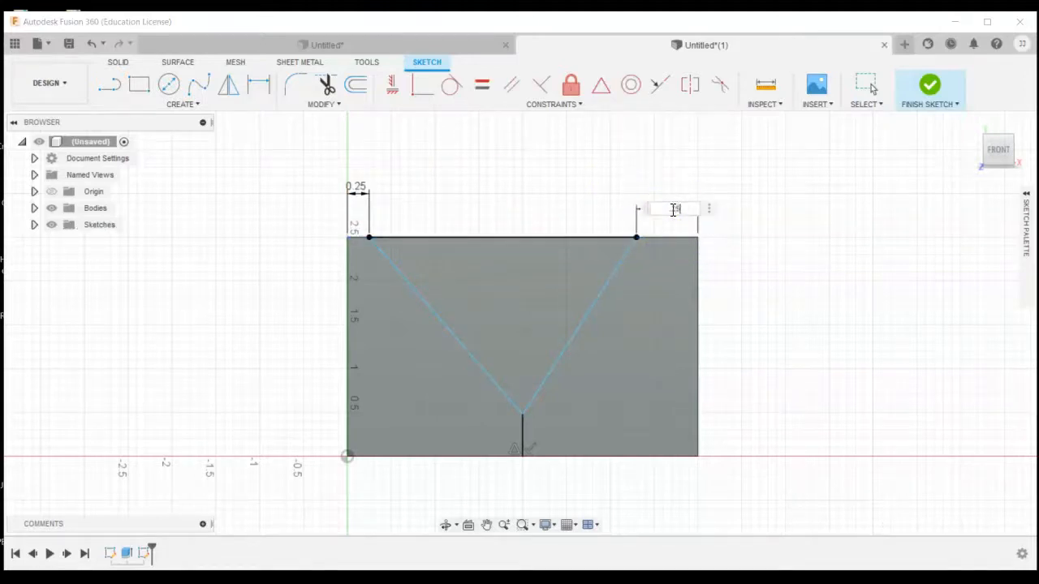
{"action": "type", "text": ".25"}
{"action": "key", "text": "Return"}
Step: Dimension the vertical line below the V's vertex to 0.5 in and finish the sketch
{"action": "left_click", "coordinate": [524, 438]}
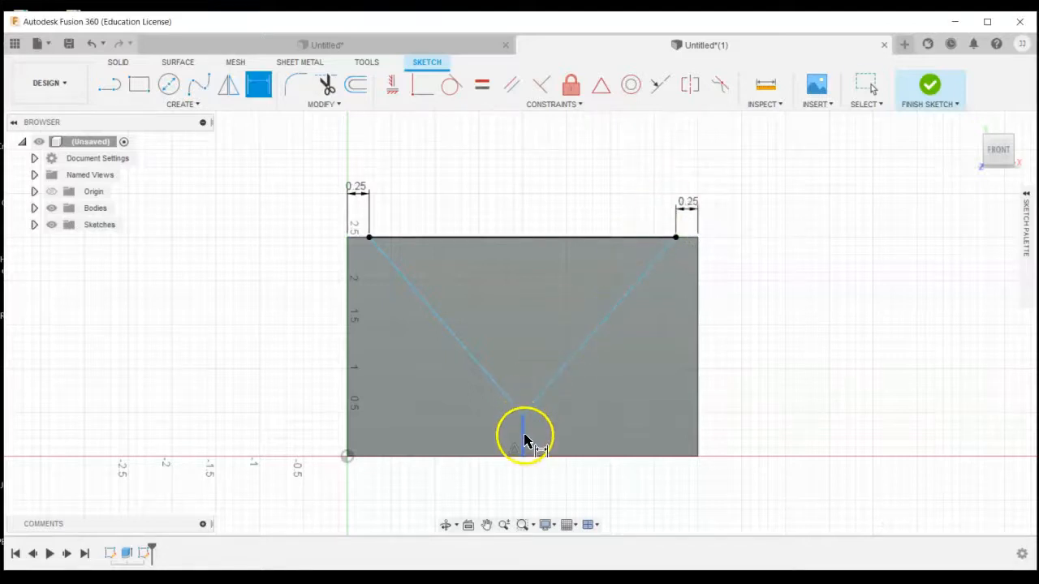
{"action": "left_click", "coordinate": [764, 421]}
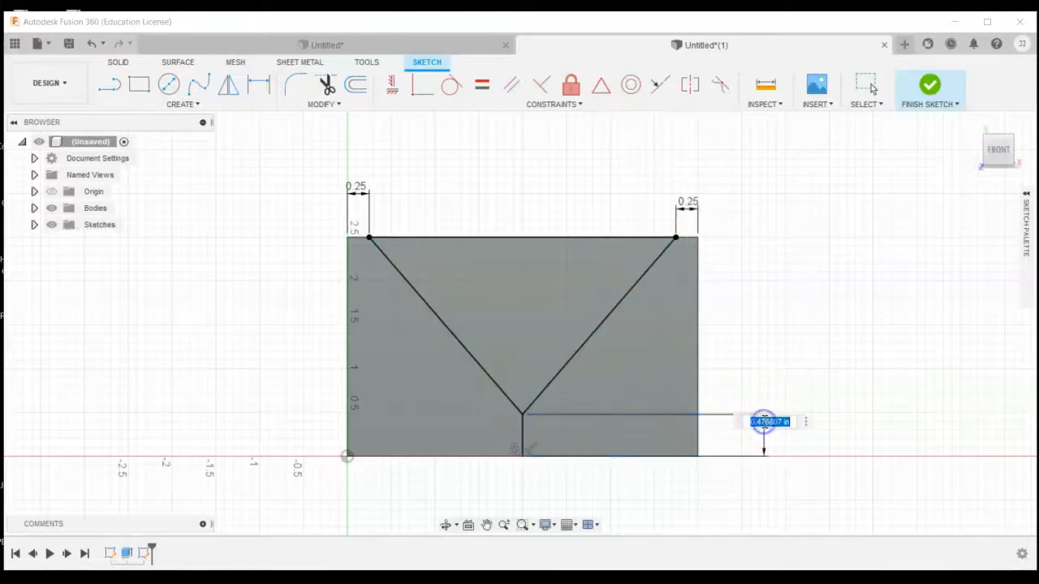
{"action": "type", "text": ".5"}
{"action": "key", "text": "Return"}
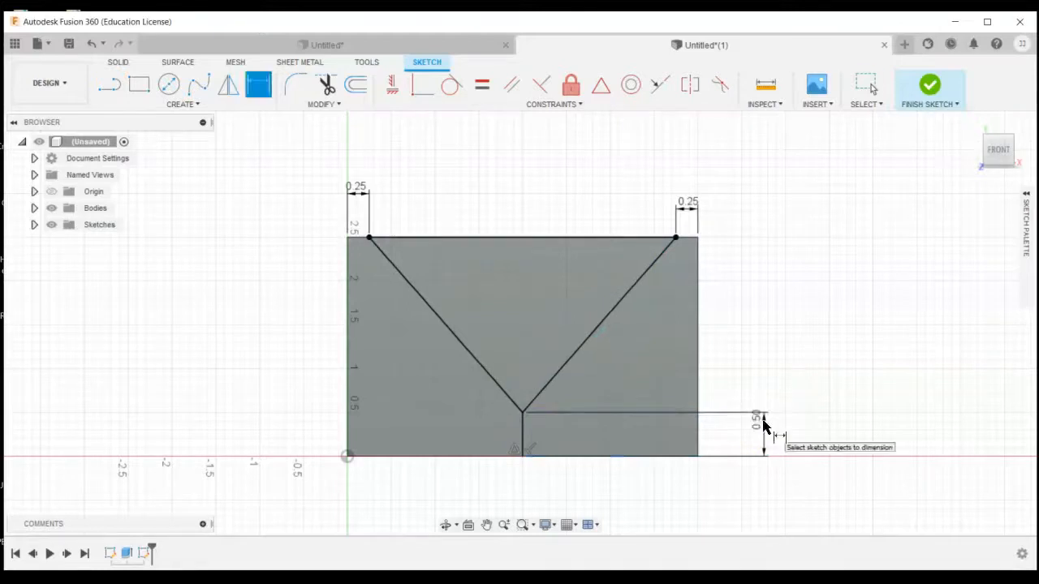
{"action": "key", "text": "Escape"}
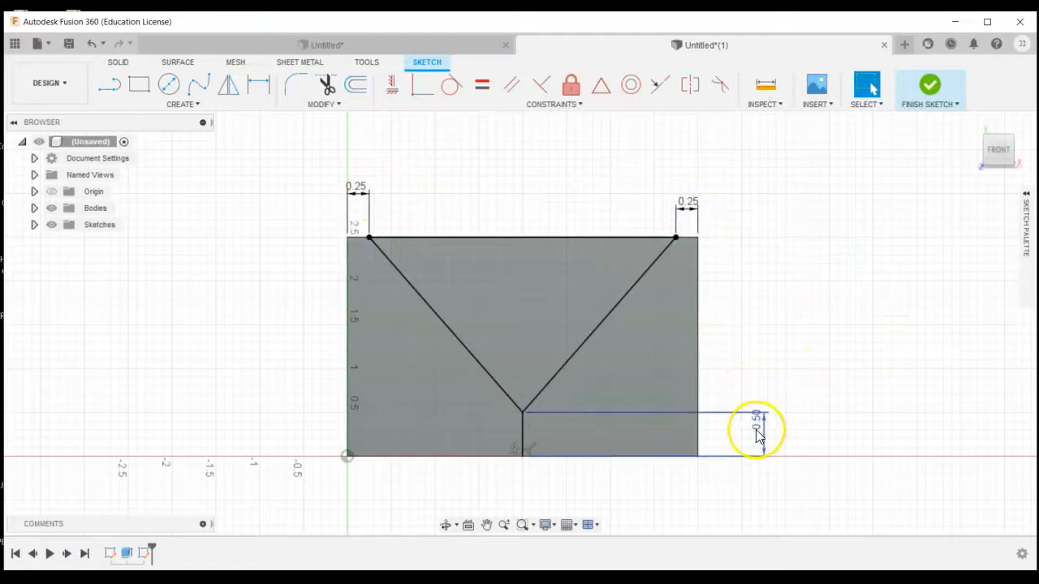
{"action": "left_click", "coordinate": [933, 88]}
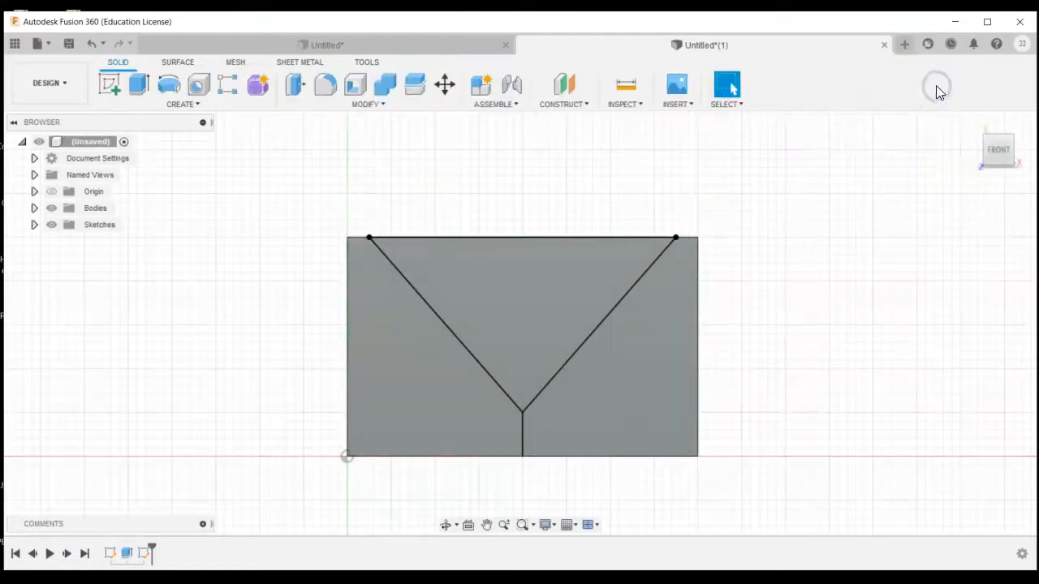
Step: Start a new sketch on the block's back face
{"action": "left_click", "coordinate": [973, 123]}
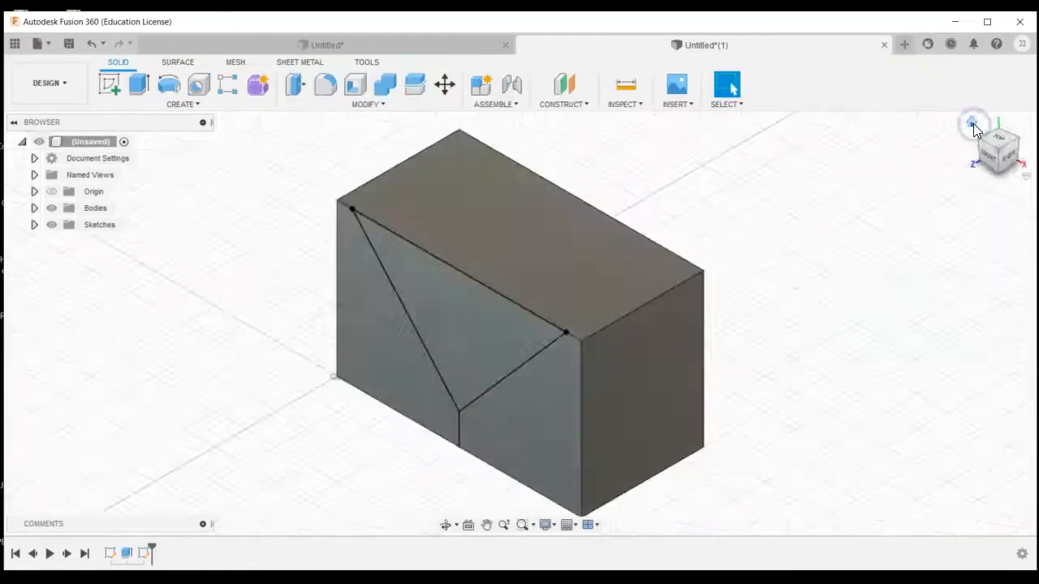
{"action": "left_click_drag", "start_coordinate": [1008, 161], "coordinate": [833, 148]}
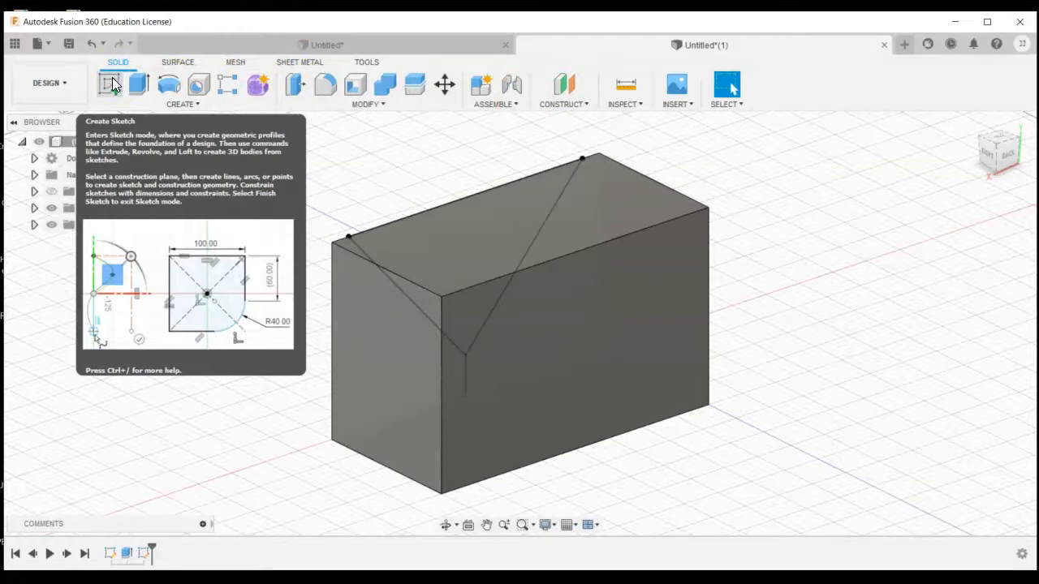
{"action": "left_click", "coordinate": [112, 78]}
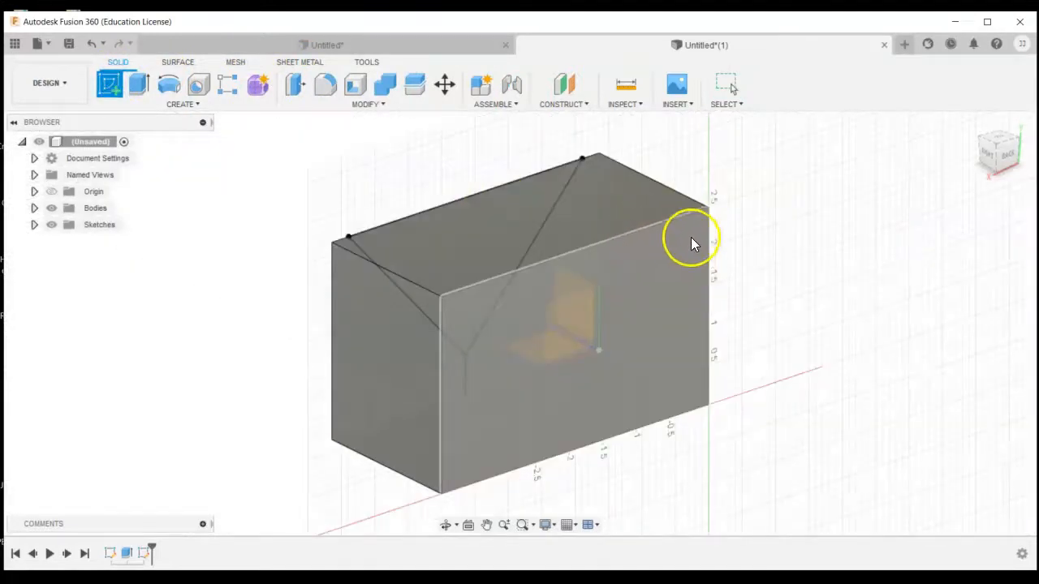
{"action": "left_click", "coordinate": [687, 253]}
{"action": "left_click", "coordinate": [553, 187]}
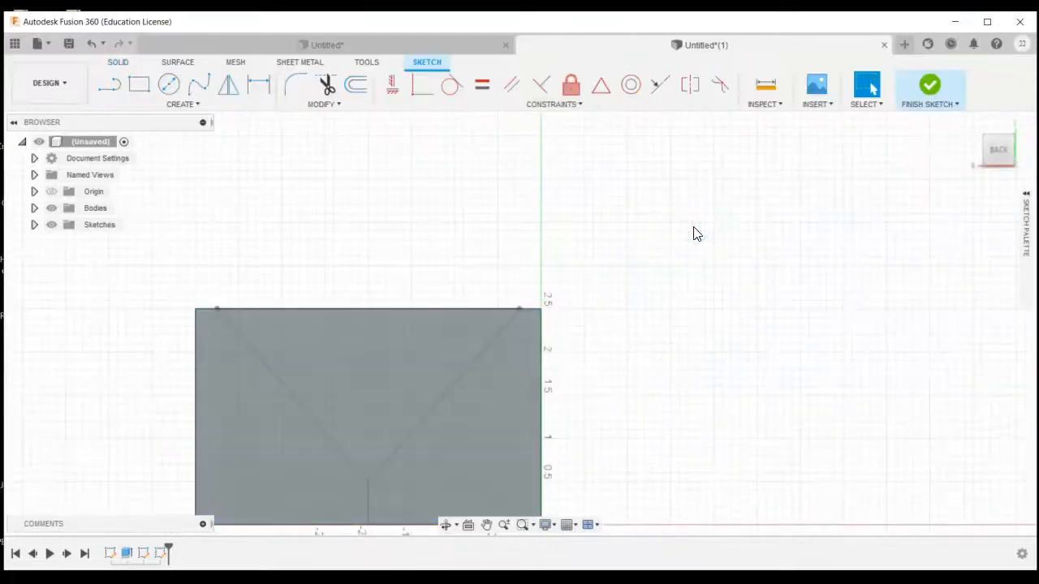
{"action": "left_click", "coordinate": [486, 524]}
{"action": "mouse_move", "coordinate": [563, 404]}
{"action": "left_mouse_down"}
{"action": "mouse_move", "coordinate": [579, 371]}
{"action": "mouse_move", "coordinate": [668, 301]}
{"action": "left_mouse_up"}
{"action": "scroll", "coordinate": [570, 364], "scroll_direction": "up", "scroll_amount": 2}
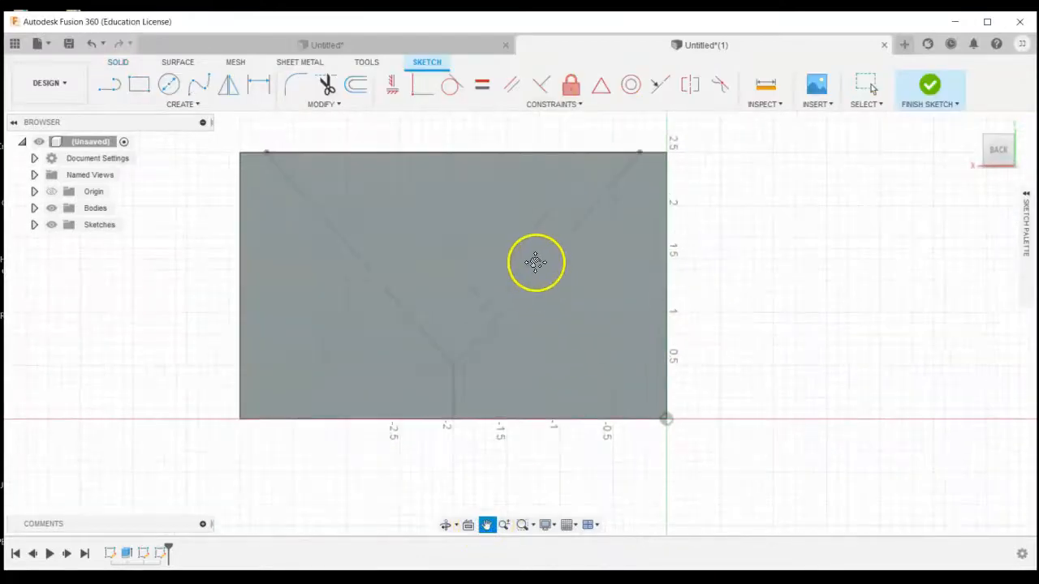
Step: Hide the front-face V sketch, Sketch2, and show it again
{"action": "left_click", "coordinate": [34, 225]}
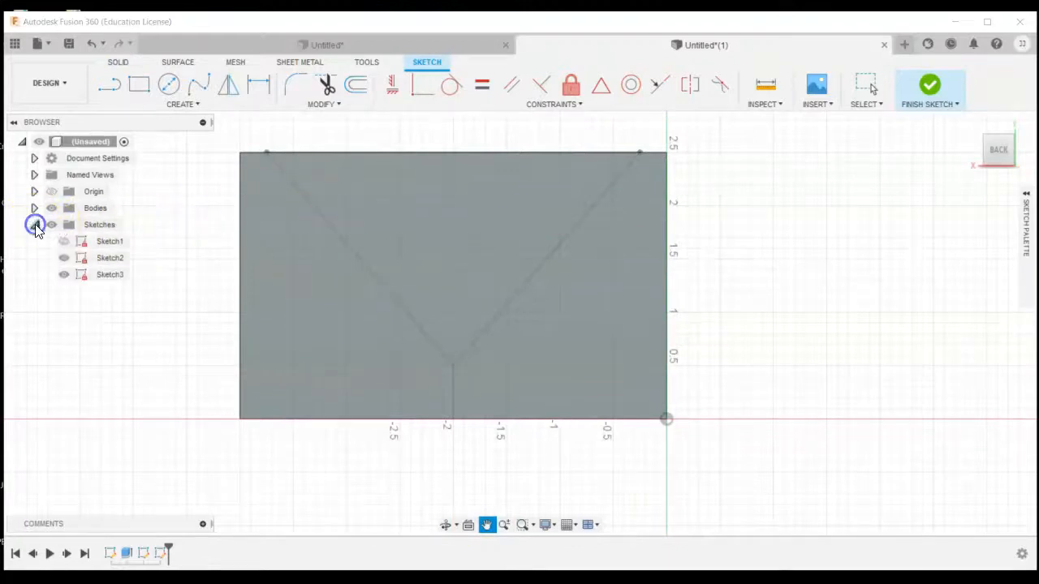
{"action": "left_click", "coordinate": [64, 258]}
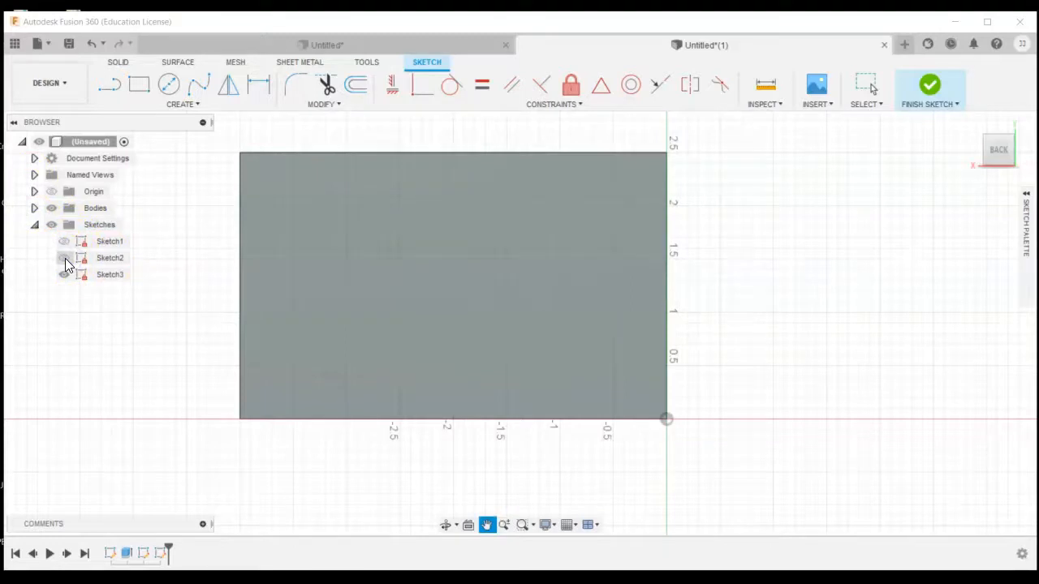
{"action": "left_click", "coordinate": [64, 258]}
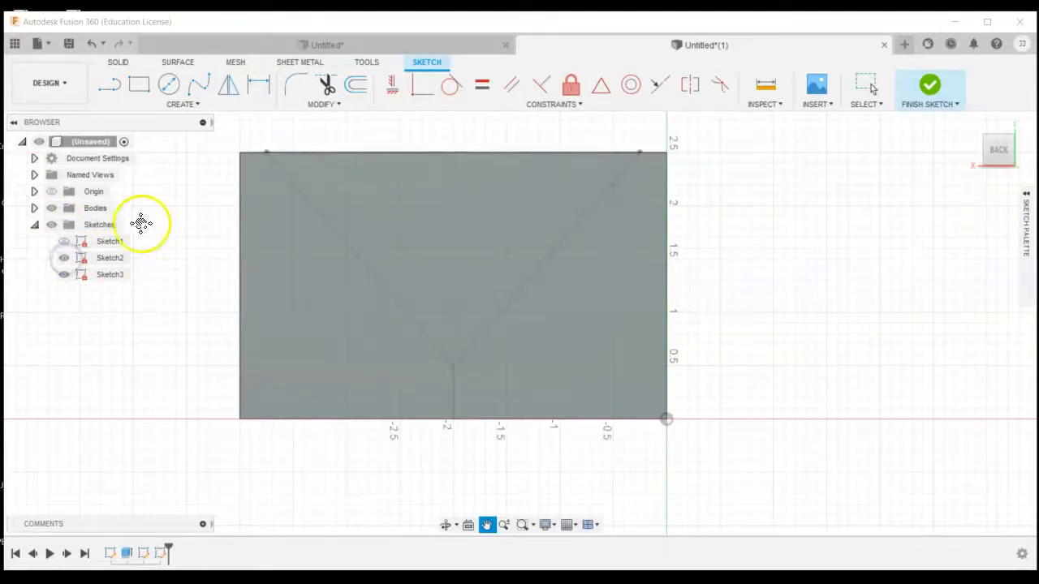
Step: On the back face, sketch a smaller V of two lines from the top edge to a centred vertex about 1.25 in above the bottom edge
{"action": "left_click", "coordinate": [110, 83]}
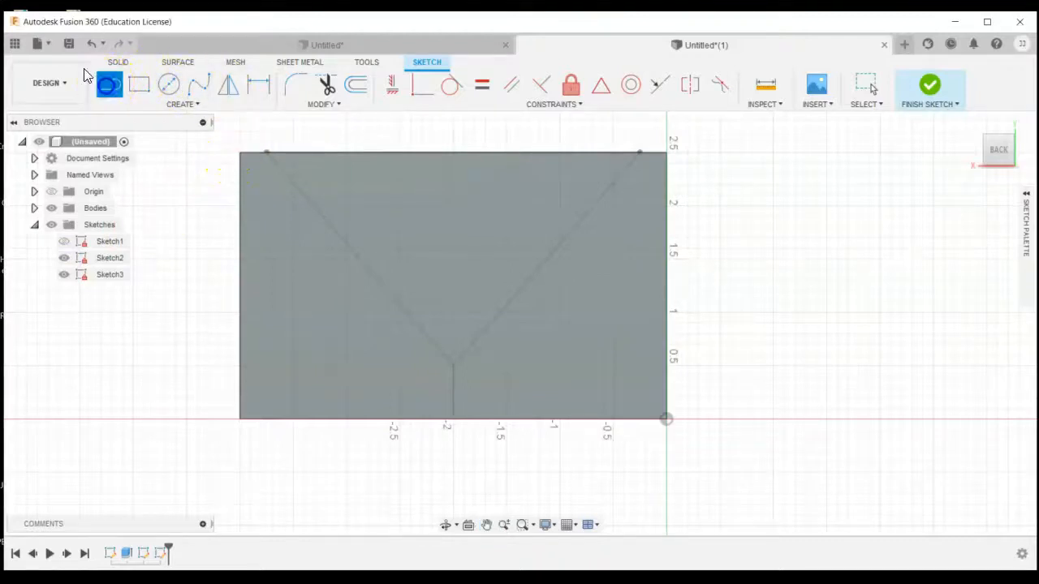
{"action": "left_click", "coordinate": [308, 153]}
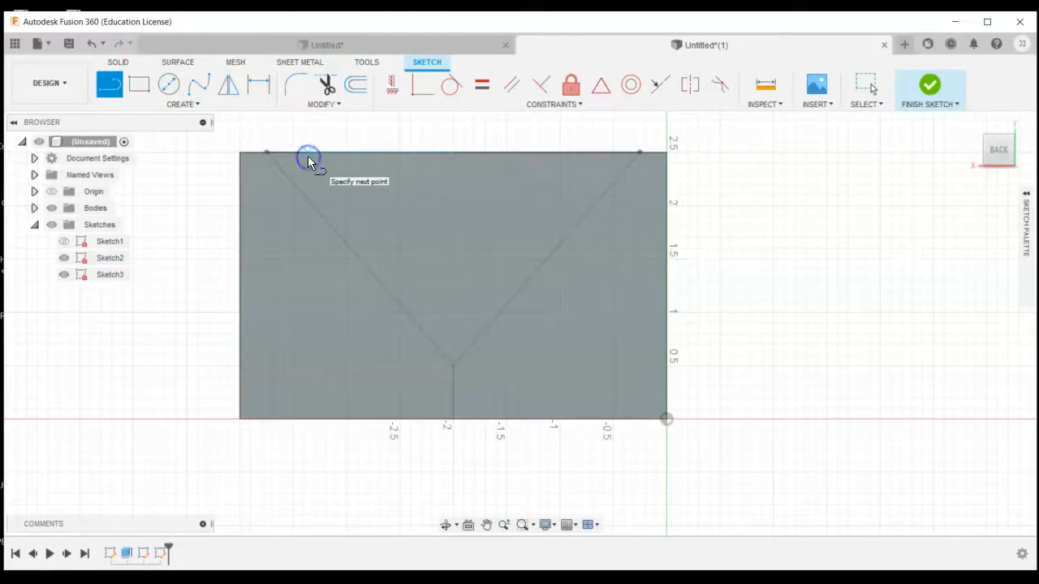
{"action": "left_click", "coordinate": [450, 283]}
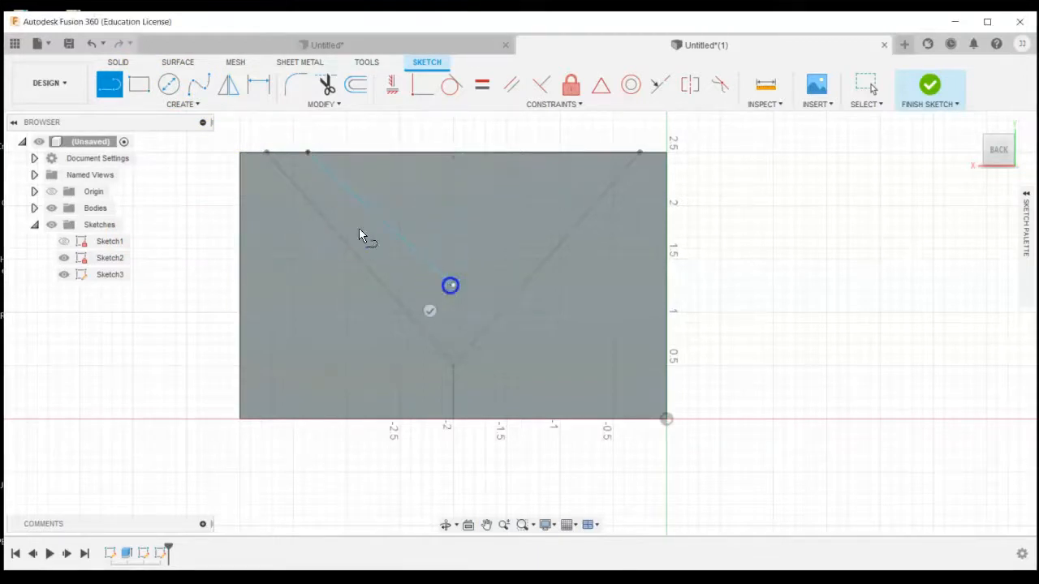
{"action": "double_click", "coordinate": [593, 152]}
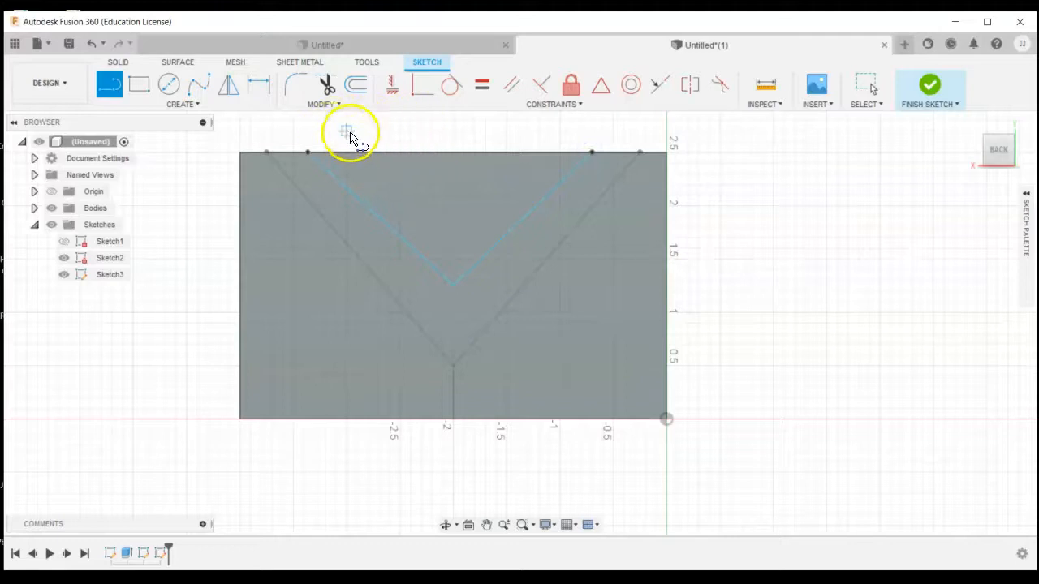
Step: Close the smaller V with a line along the top edge and draw a vertical line from its vertex to the bottom edge's midpoint
{"action": "left_click", "coordinate": [306, 153]}
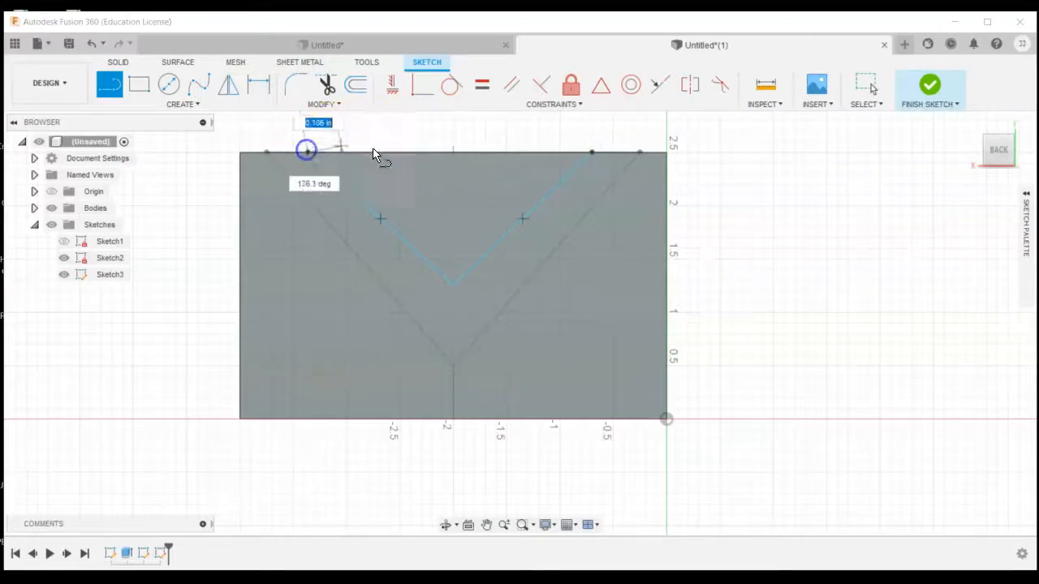
{"action": "left_click", "coordinate": [591, 153]}
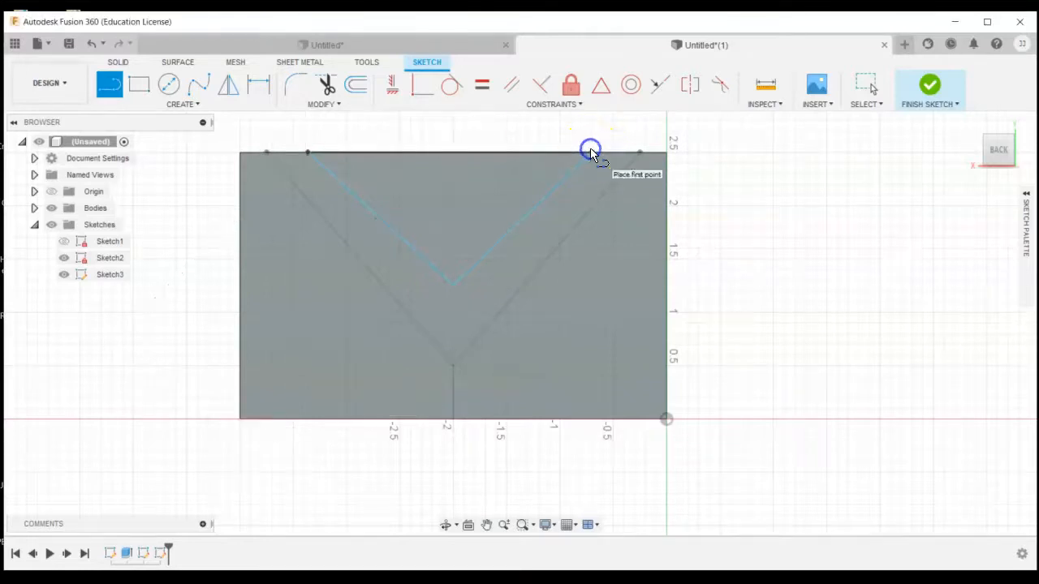
{"action": "left_click", "coordinate": [453, 288]}
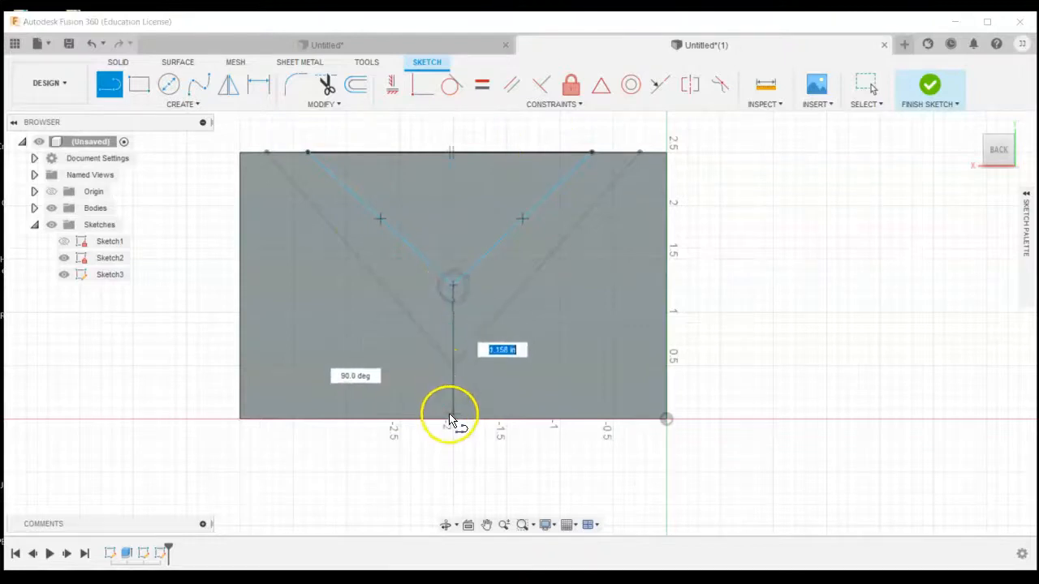
{"action": "scroll", "coordinate": [453, 423], "scroll_direction": "up", "scroll_amount": 2}
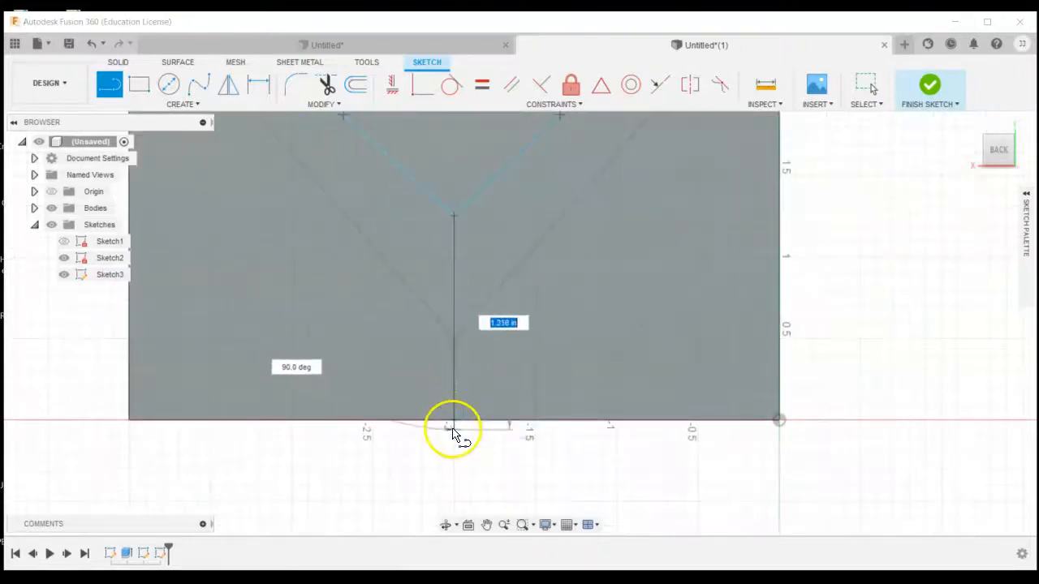
{"action": "left_click", "coordinate": [452, 420]}
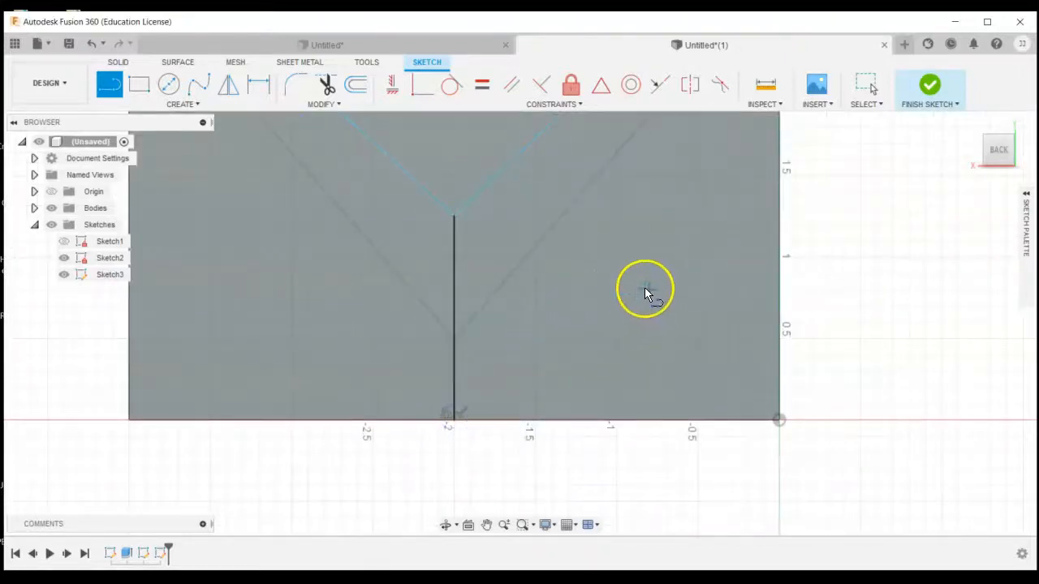
{"action": "key", "text": "Escape"}
{"action": "scroll", "coordinate": [608, 292], "scroll_direction": "down", "scroll_amount": 2}
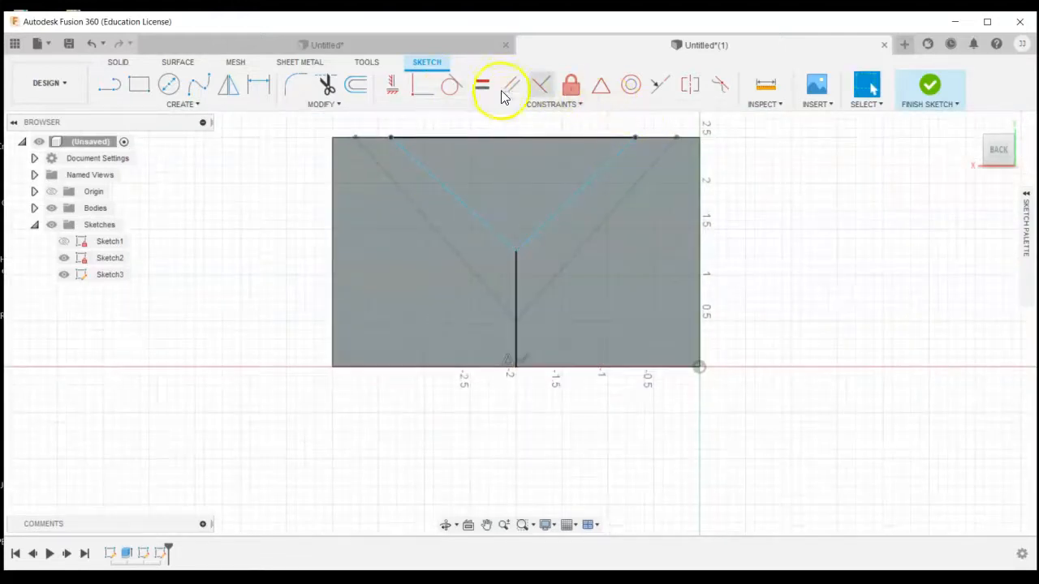
Step: Try to apply the Coincident constraint to the smaller V's two upper endpoints and to its vertex with the vertical line's lower end
{"action": "left_click", "coordinate": [452, 84]}
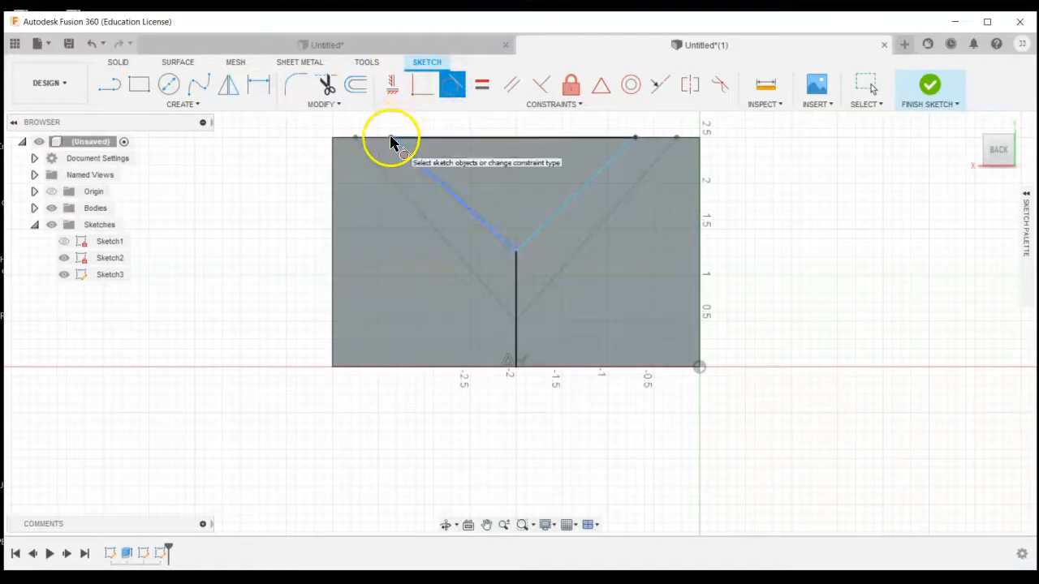
{"action": "left_click", "coordinate": [417, 91]}
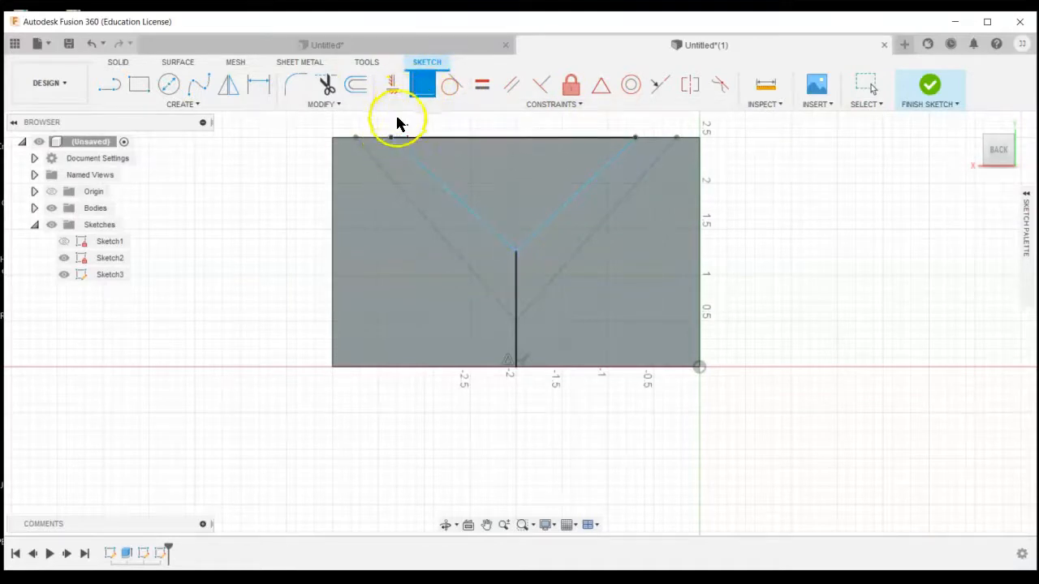
{"action": "left_click", "coordinate": [391, 139]}
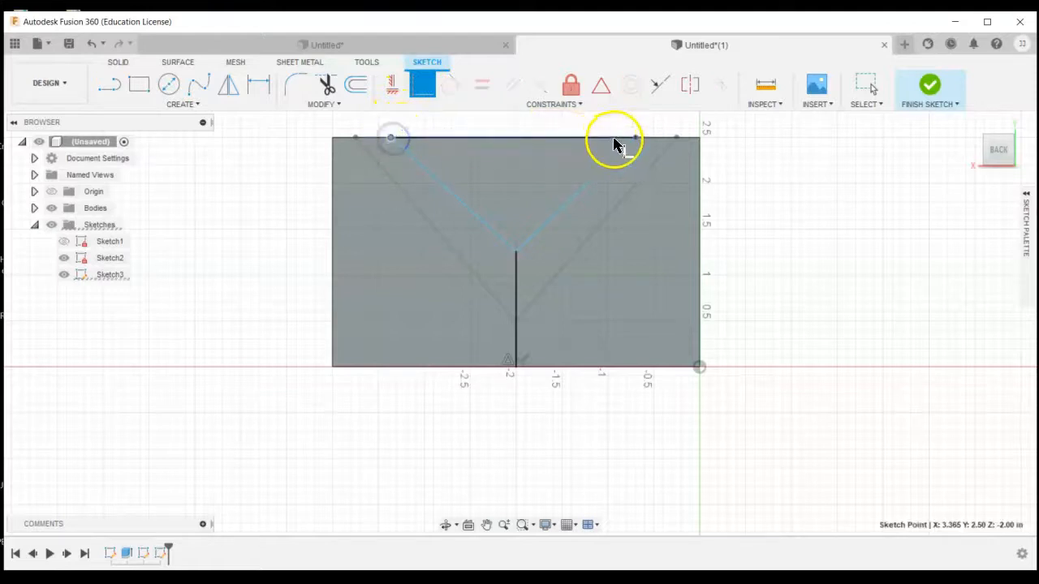
{"action": "left_click", "coordinate": [635, 140]}
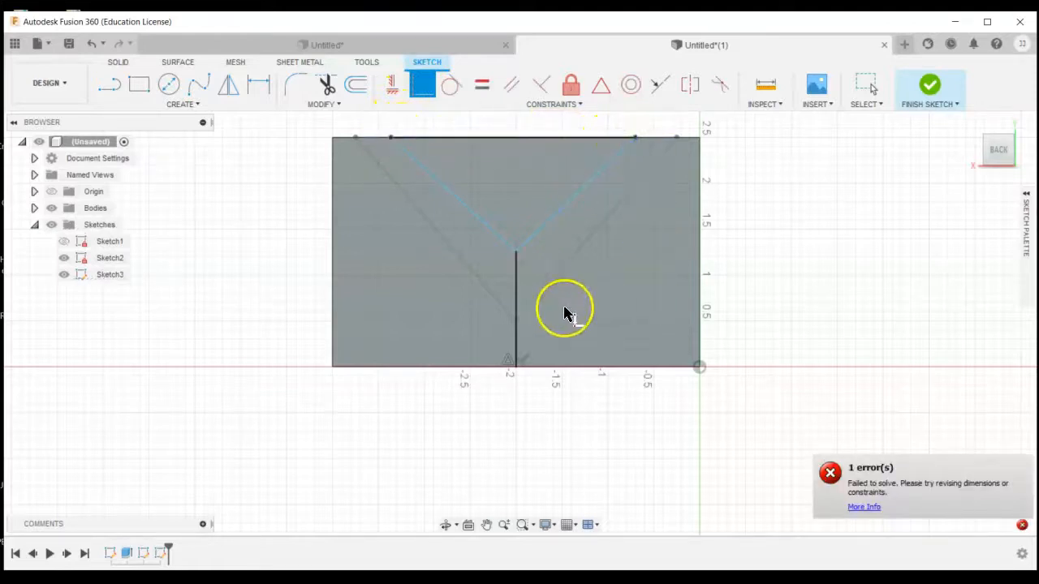
{"action": "left_click", "coordinate": [517, 251]}
{"action": "left_click", "coordinate": [516, 367]}
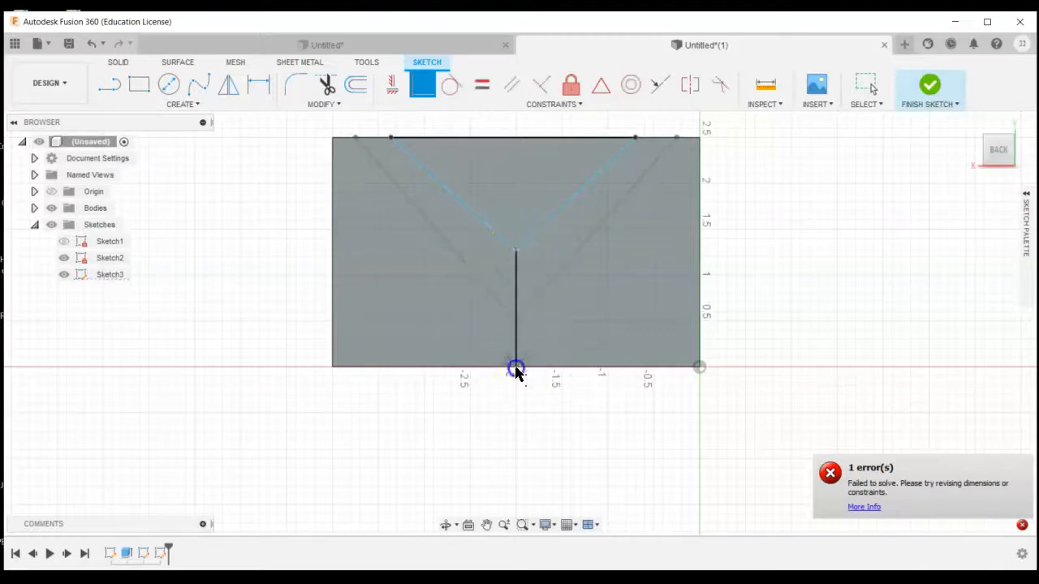
{"action": "key", "text": "Escape"}
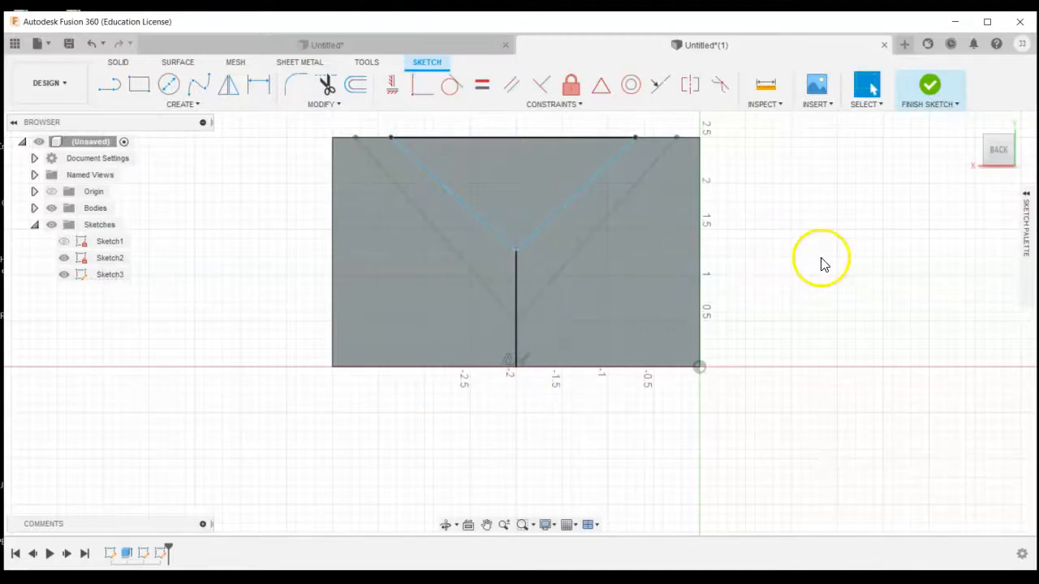
Step: Dimension each upper endpoint of the back-face V 0.75 in from the block's nearest top corner
{"action": "left_click", "coordinate": [486, 525]}
{"action": "left_click_drag", "start_coordinate": [747, 197], "coordinate": [735, 268]}
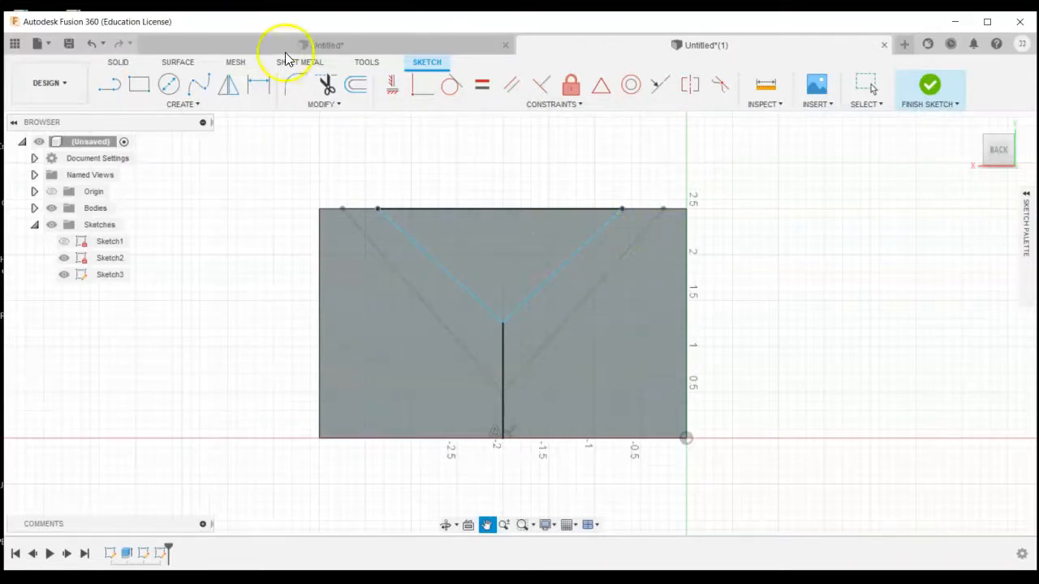
{"action": "left_click", "coordinate": [259, 84]}
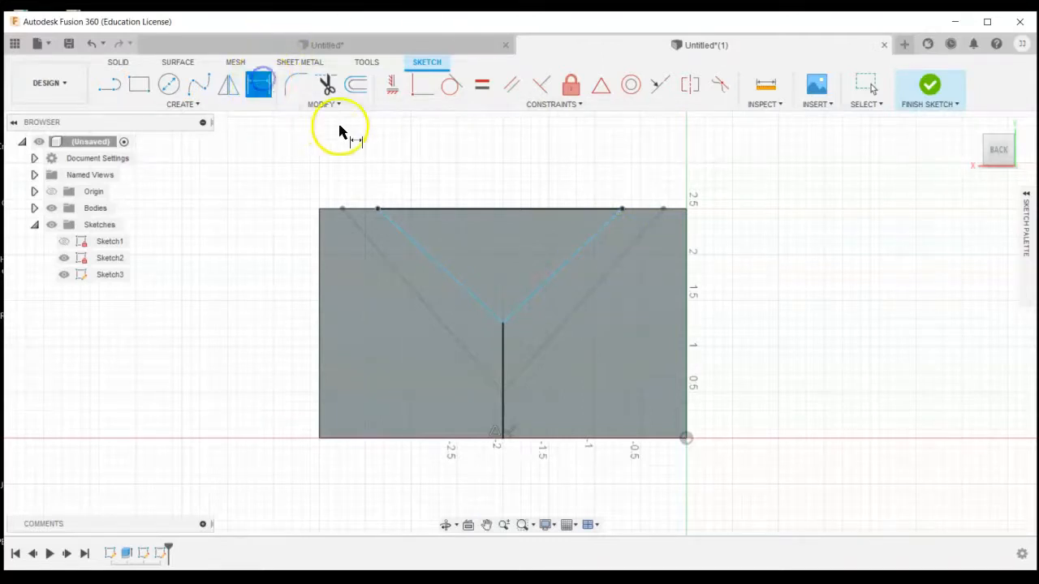
{"action": "left_click", "coordinate": [377, 210]}
{"action": "left_click", "coordinate": [320, 209]}
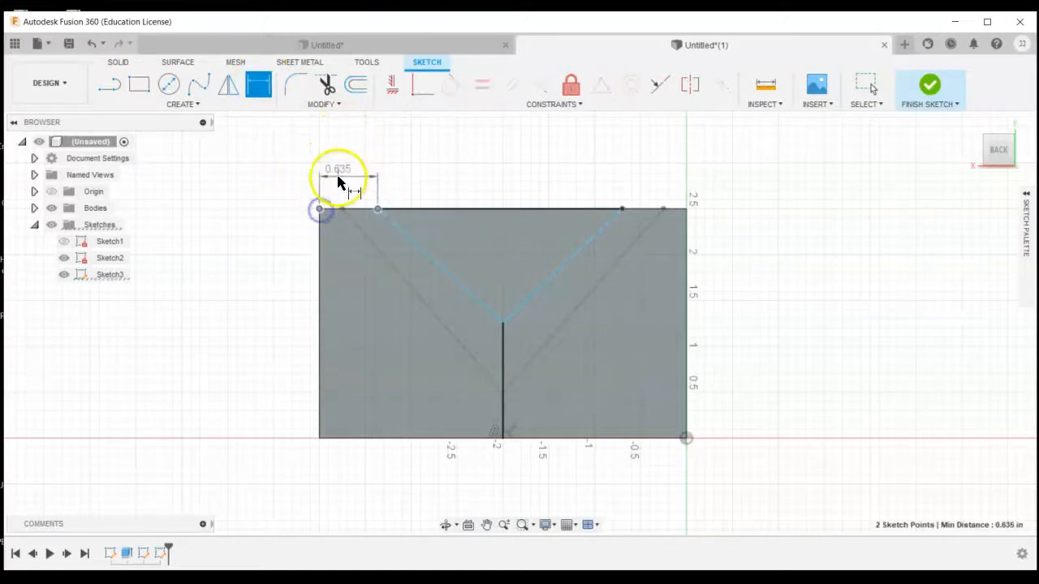
{"action": "left_click", "coordinate": [338, 180]}
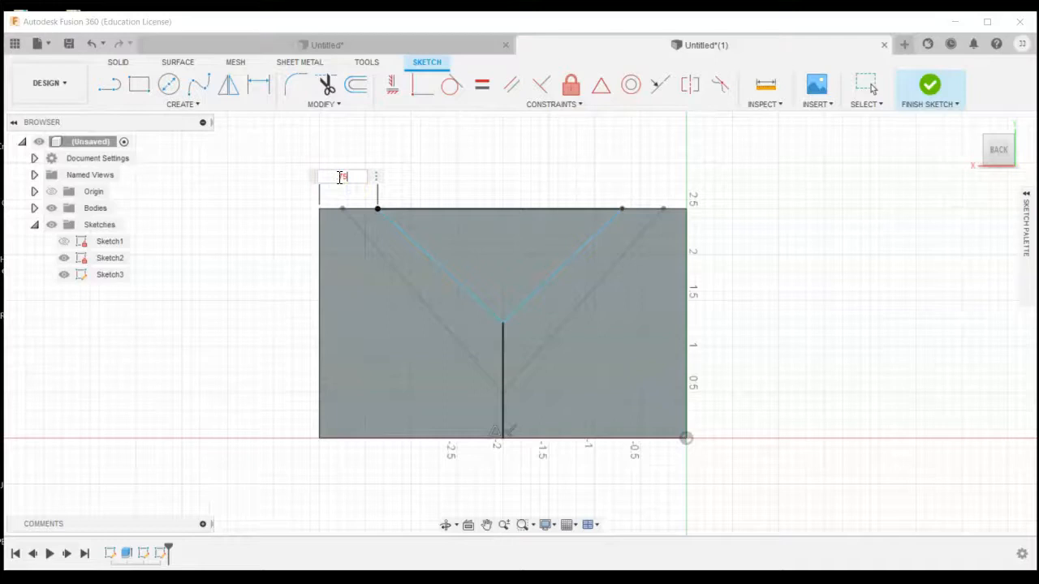
{"action": "key", "text": "Return"}
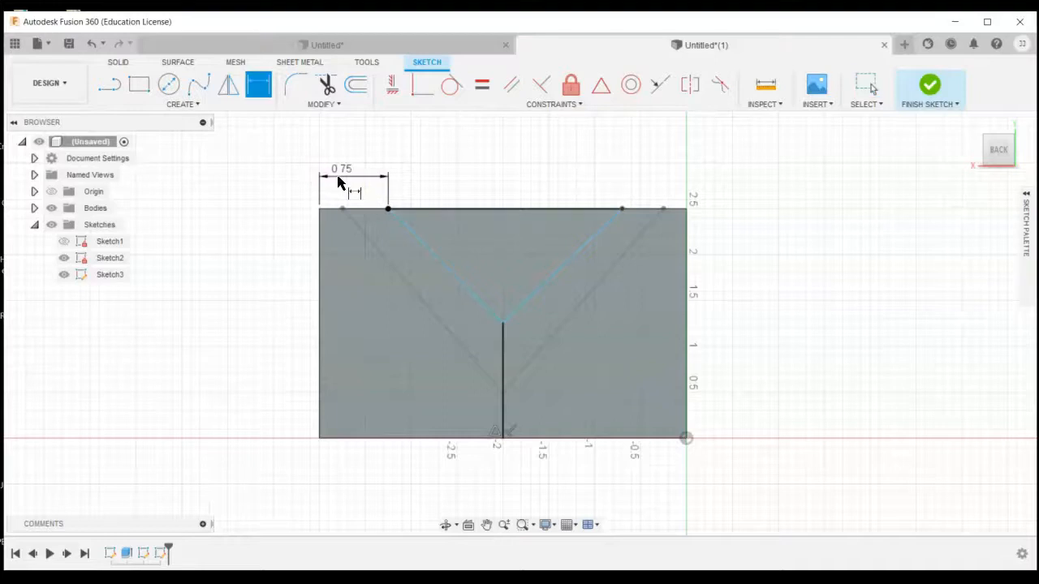
{"action": "left_click", "coordinate": [621, 209]}
{"action": "left_click", "coordinate": [686, 209]}
{"action": "left_click", "coordinate": [664, 191]}
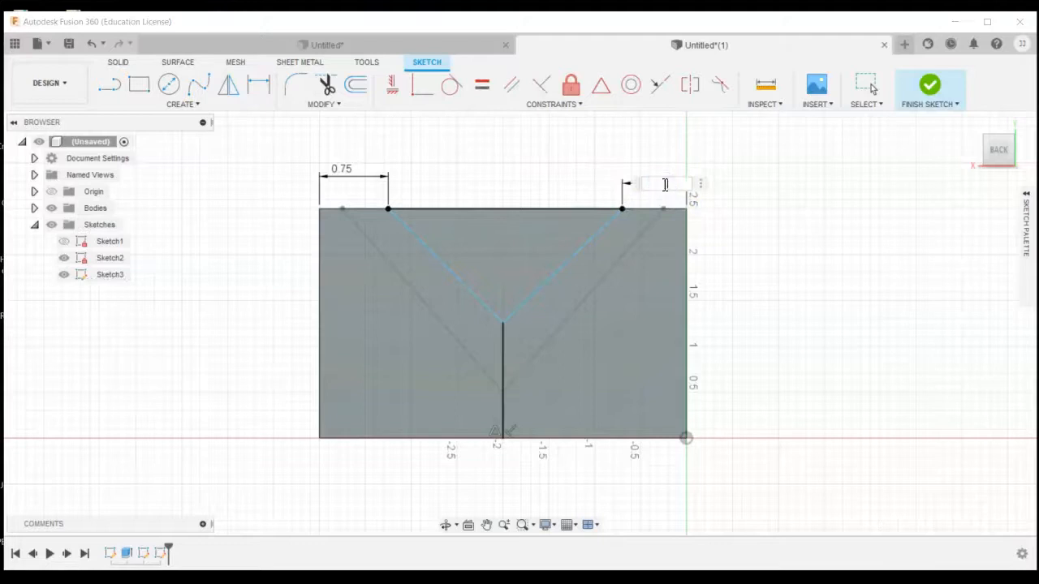
{"action": "key", "text": "Return"}
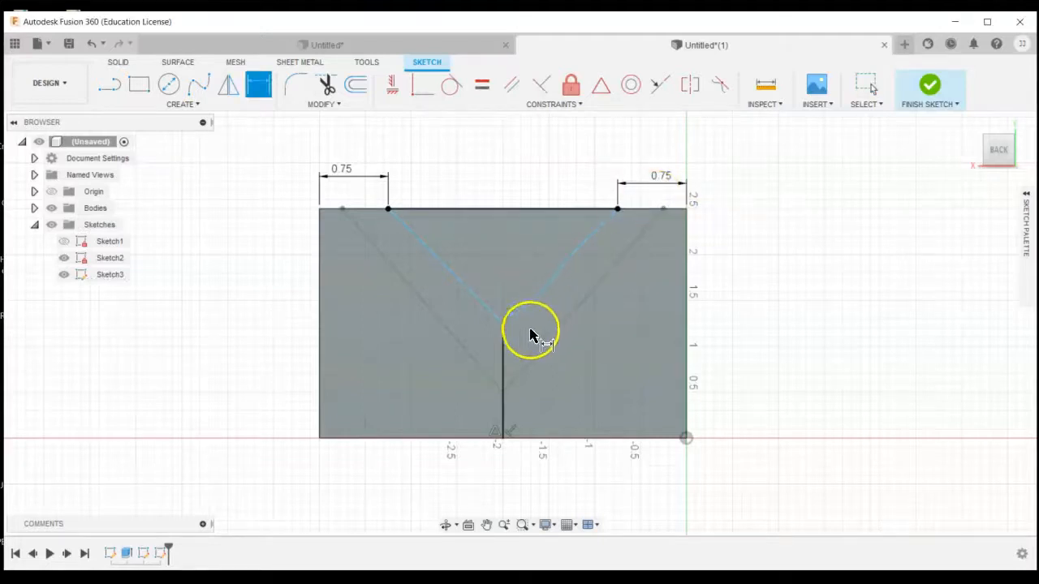
Step: Dimension the vertical line below the back-face V's vertex to 0.75 in and finish the sketch
{"action": "left_click", "coordinate": [504, 360]}
{"action": "left_click", "coordinate": [755, 370]}
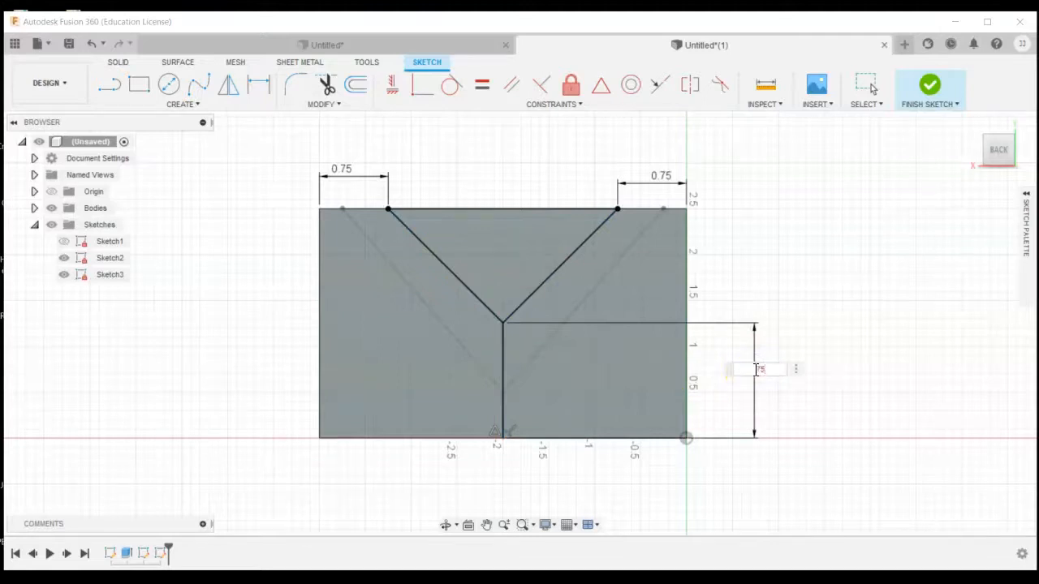
{"action": "key", "text": "Return"}
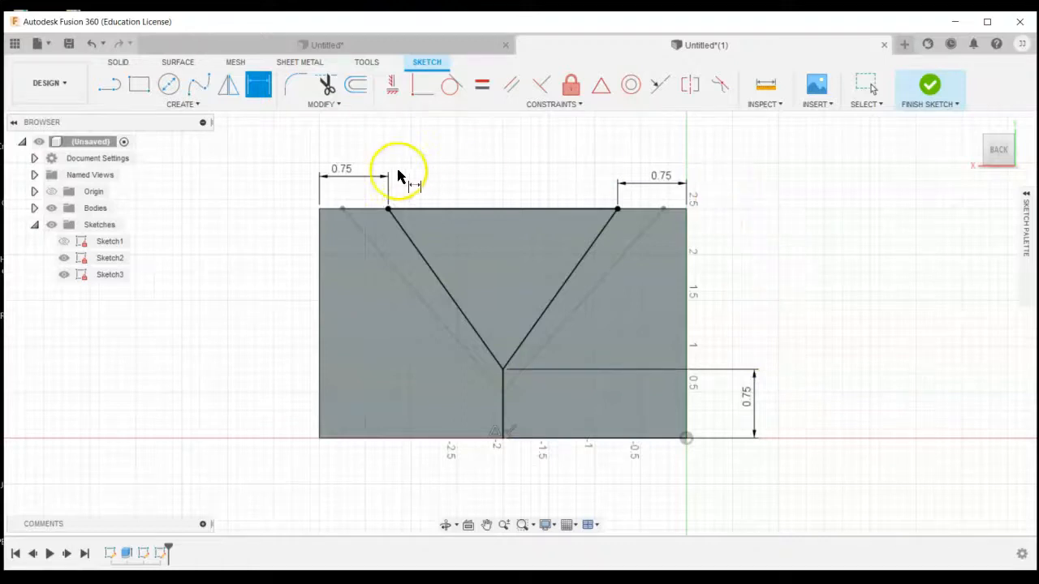
{"action": "left_click", "coordinate": [929, 84]}
{"action": "left_click", "coordinate": [974, 125]}
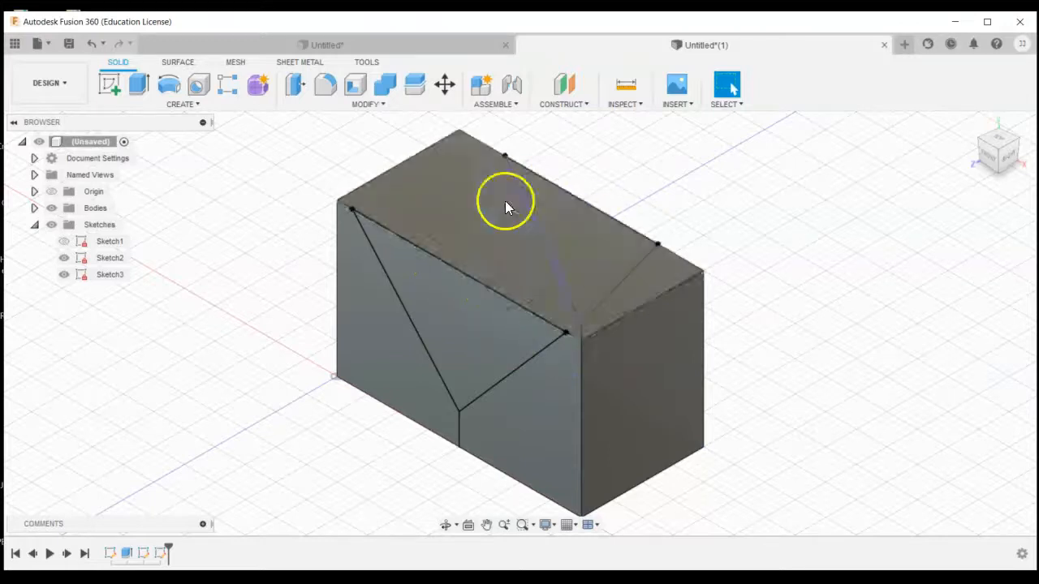
Step: Start a Loft with the front-face V triangle as the first profile and the back-face V triangle as the second
{"action": "left_click", "coordinate": [199, 104]}
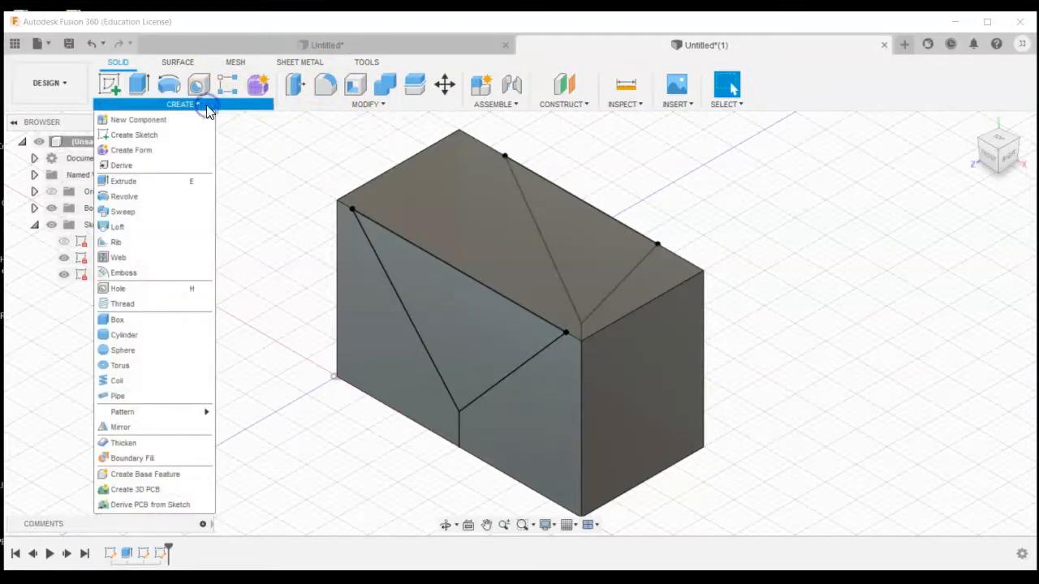
{"action": "left_click", "coordinate": [127, 230]}
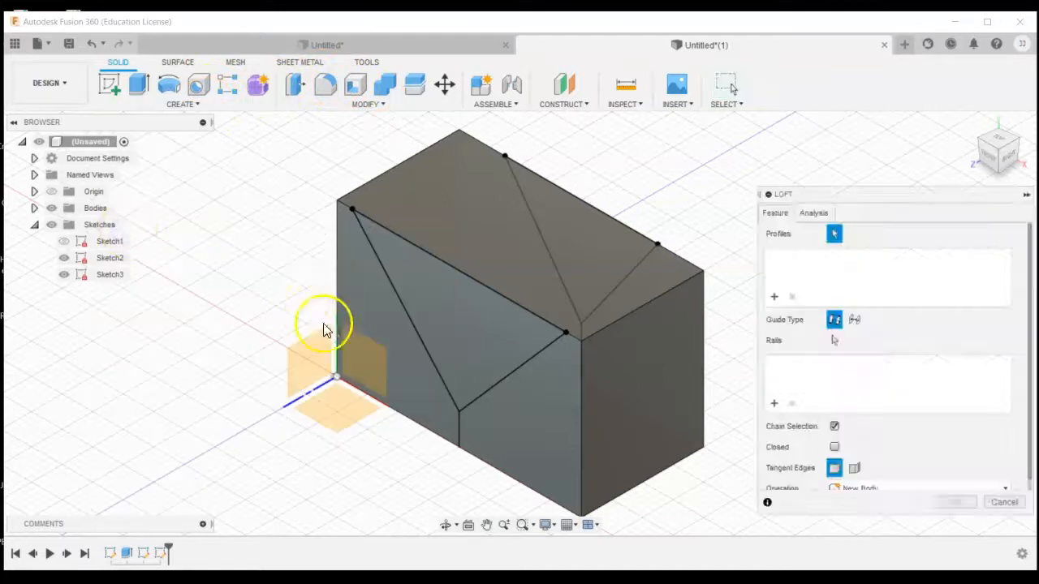
{"action": "left_click", "coordinate": [466, 325]}
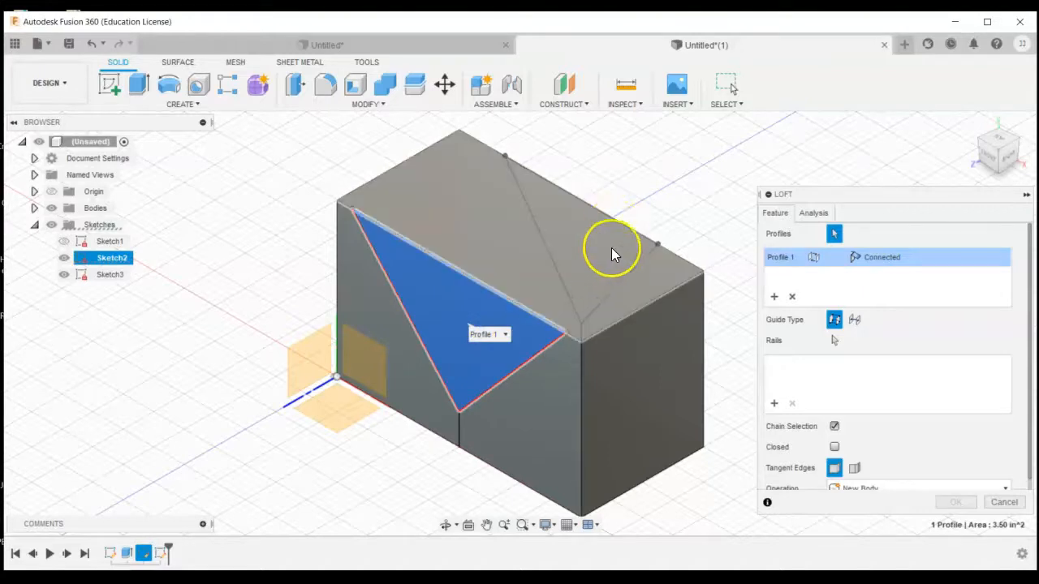
{"action": "left_click", "coordinate": [446, 525]}
{"action": "left_click_drag", "start_coordinate": [519, 406], "coordinate": [452, 393]}
{"action": "key", "text": "Escape"}
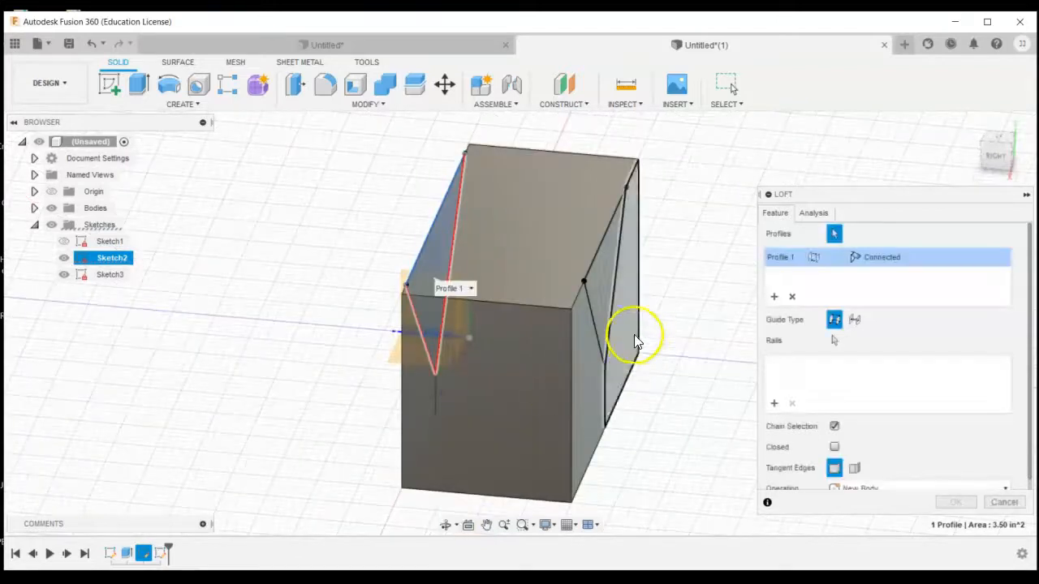
{"action": "left_click", "coordinate": [597, 281]}
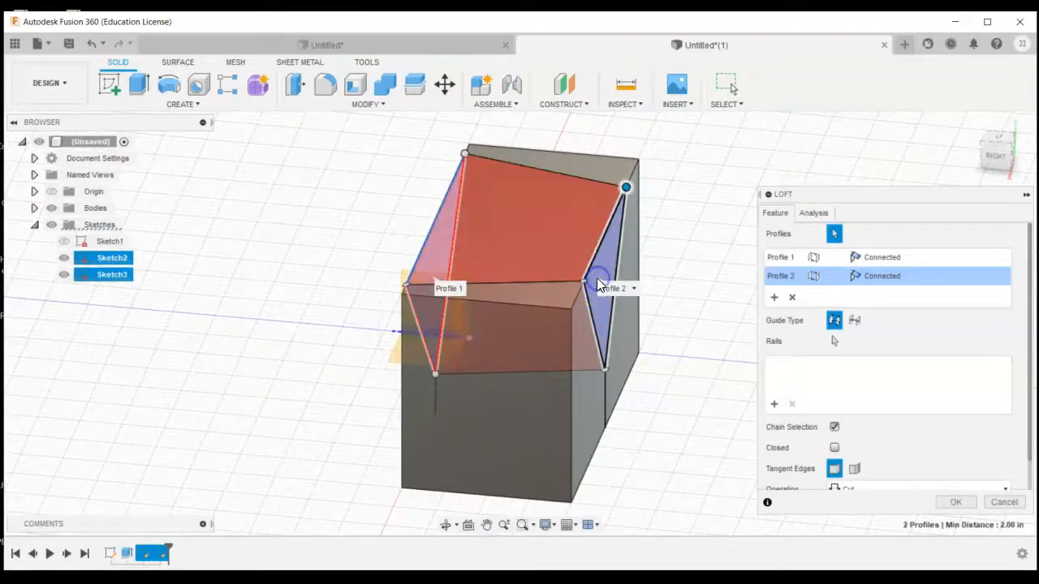
Step: Complete the loft with the Cut operation to remove the tapered V notch from the block
{"action": "left_click", "coordinate": [446, 525]}
{"action": "left_click_drag", "start_coordinate": [276, 316], "coordinate": [433, 389]}
{"action": "key", "text": "Escape"}
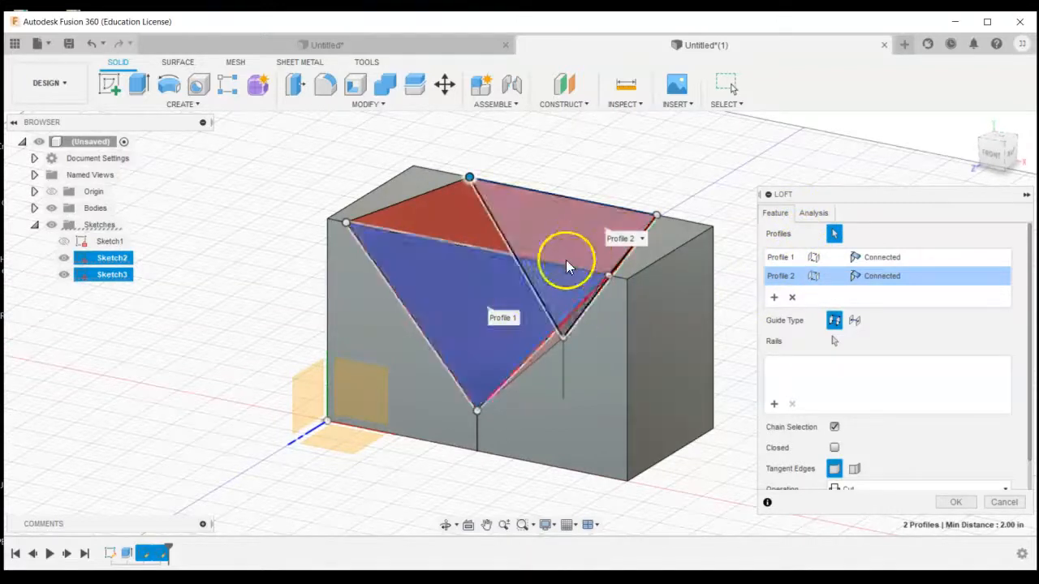
{"action": "scroll", "coordinate": [937, 464], "scroll_direction": "down", "scroll_amount": 1}
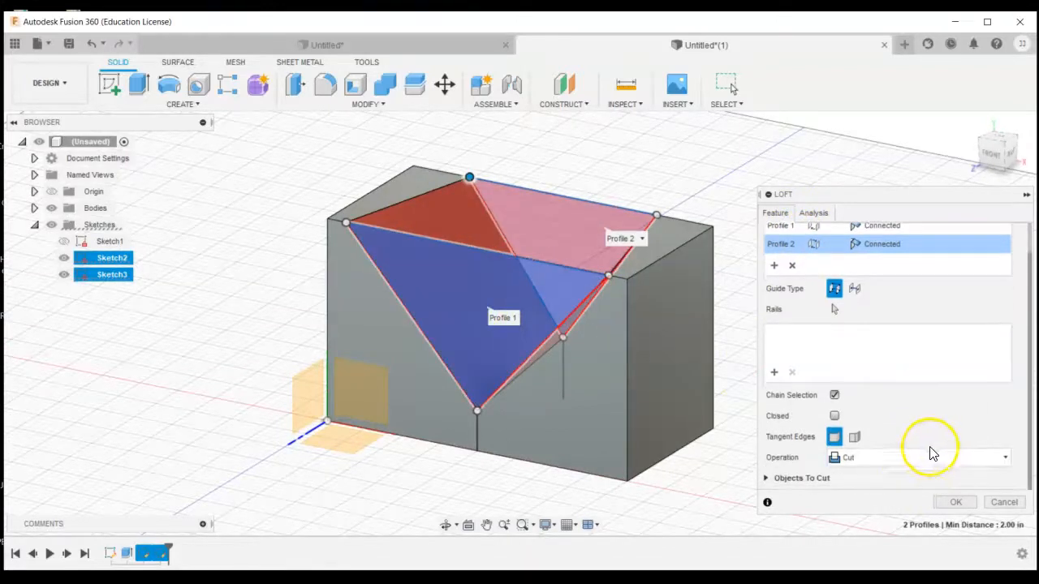
{"action": "left_click", "coordinate": [863, 457]}
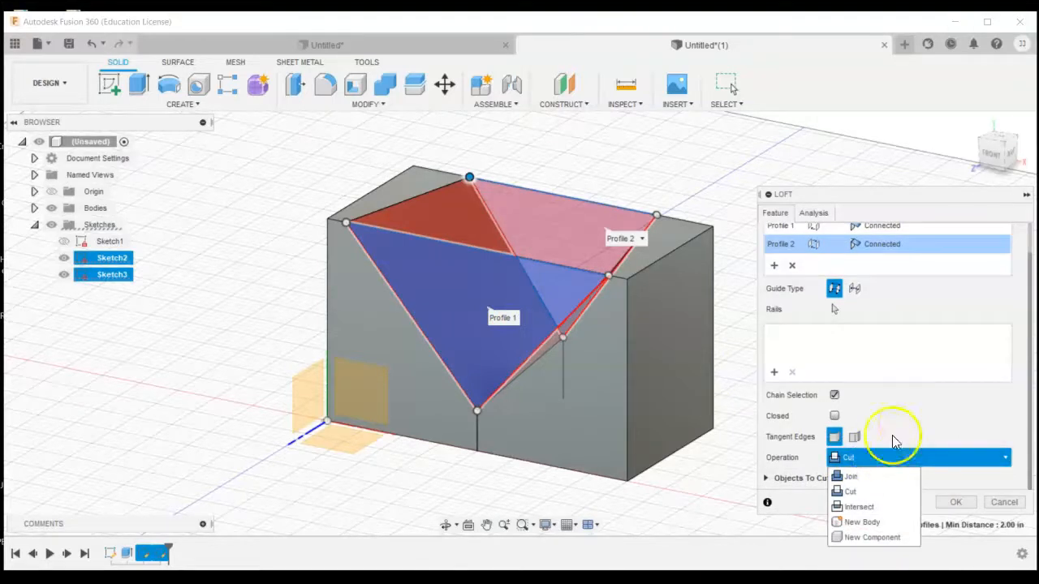
{"action": "left_click", "coordinate": [893, 440]}
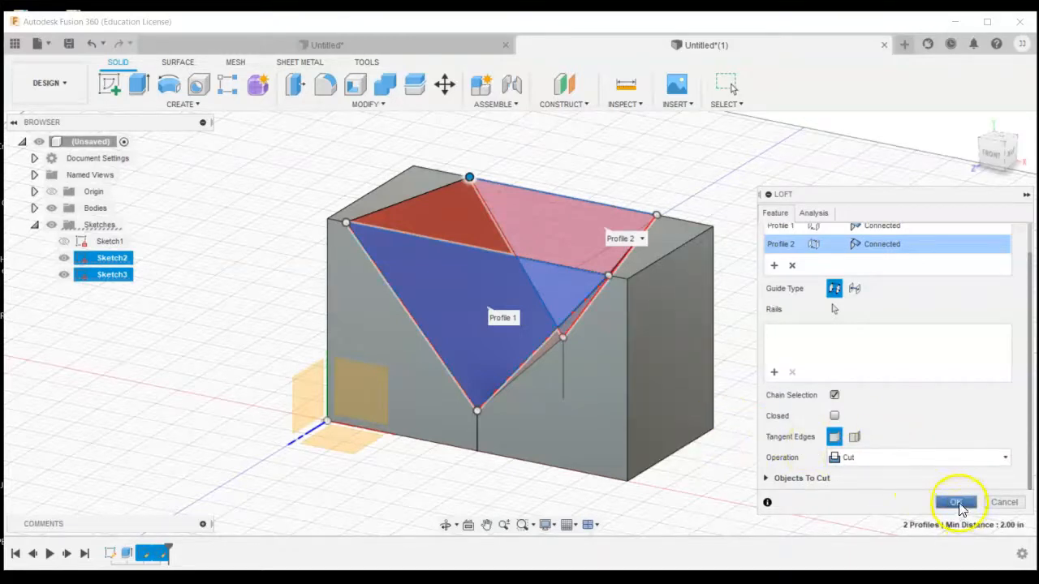
{"action": "left_click", "coordinate": [957, 503]}
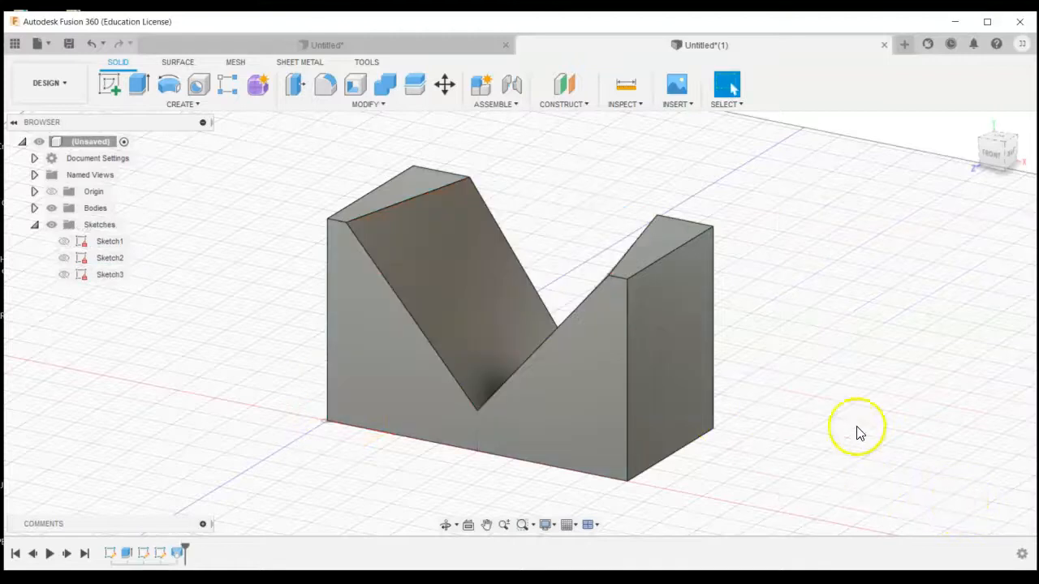
Step: Inspect the tapered V notch from several angles and return to the isometric home view
{"action": "left_click", "coordinate": [444, 524]}
{"action": "left_click_drag", "start_coordinate": [478, 411], "coordinate": [688, 400]}
{"action": "left_click_drag", "start_coordinate": [522, 372], "coordinate": [581, 379]}
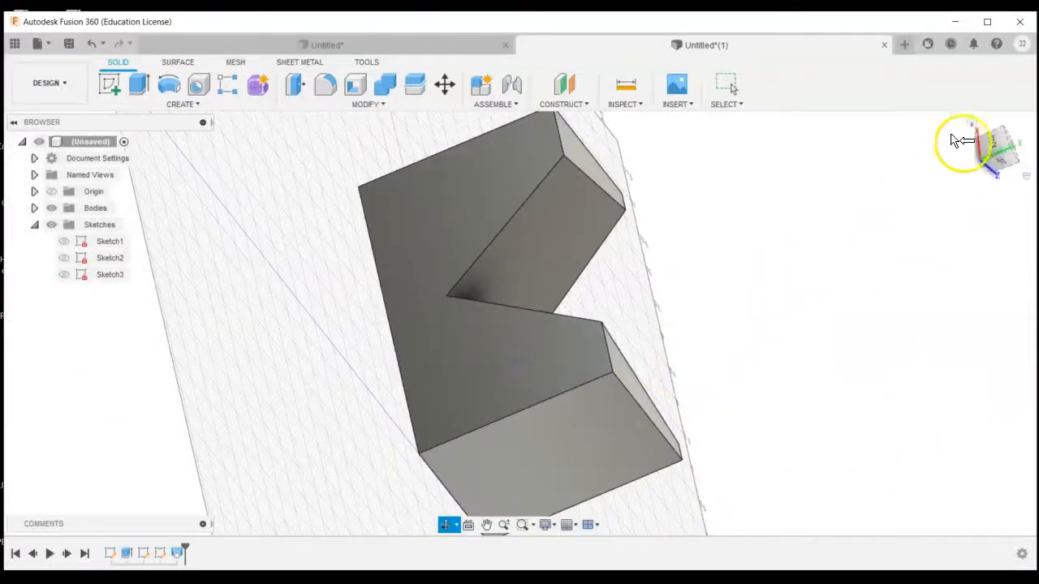
{"action": "left_click", "coordinate": [978, 129]}
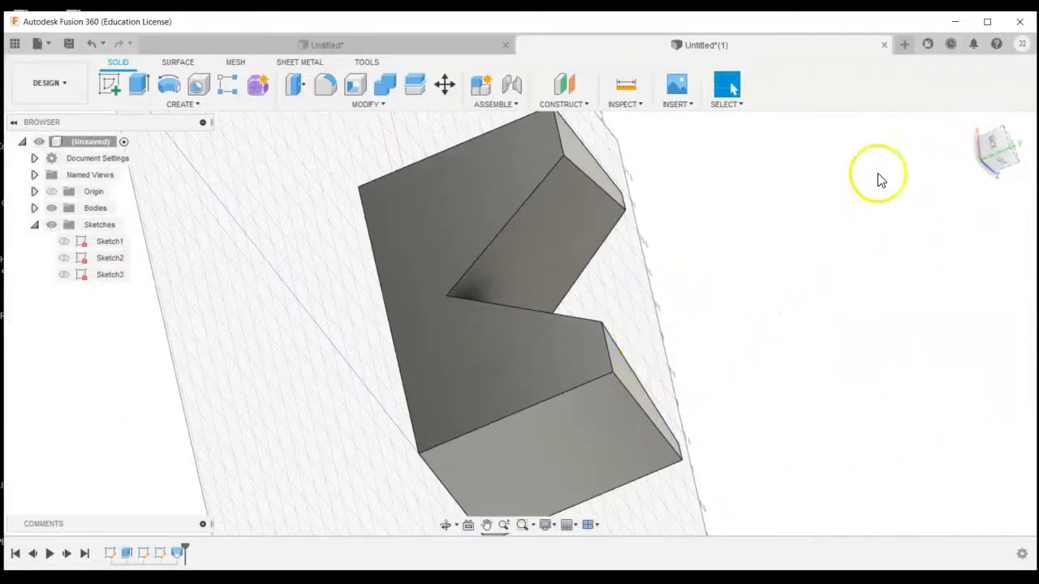
{"action": "left_click", "coordinate": [975, 123]}
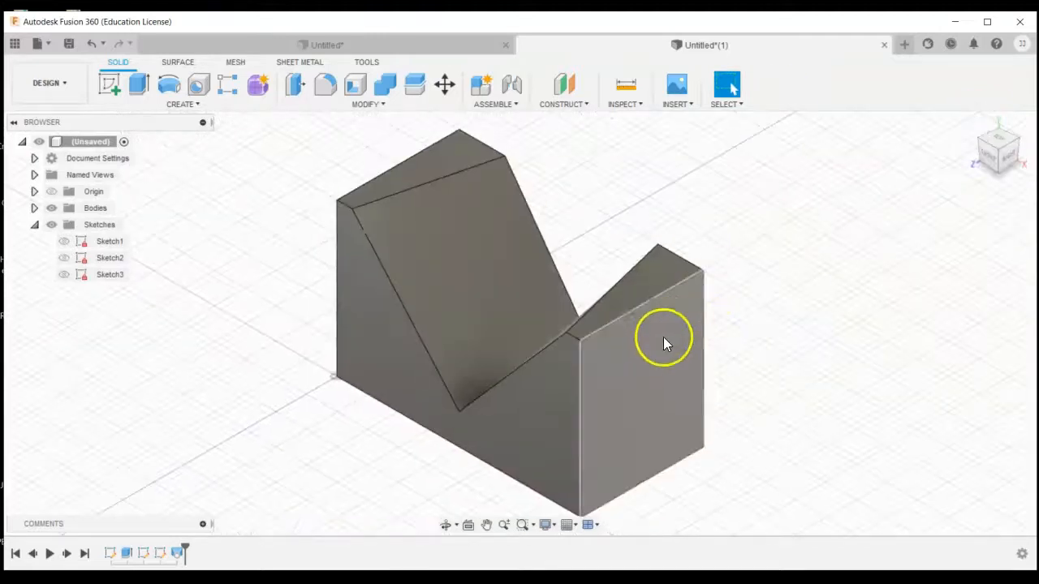
{"action": "scroll", "coordinate": [410, 352], "scroll_direction": "up", "scroll_amount": 2}
{"action": "scroll", "coordinate": [411, 343], "scroll_direction": "down", "scroll_amount": 5}
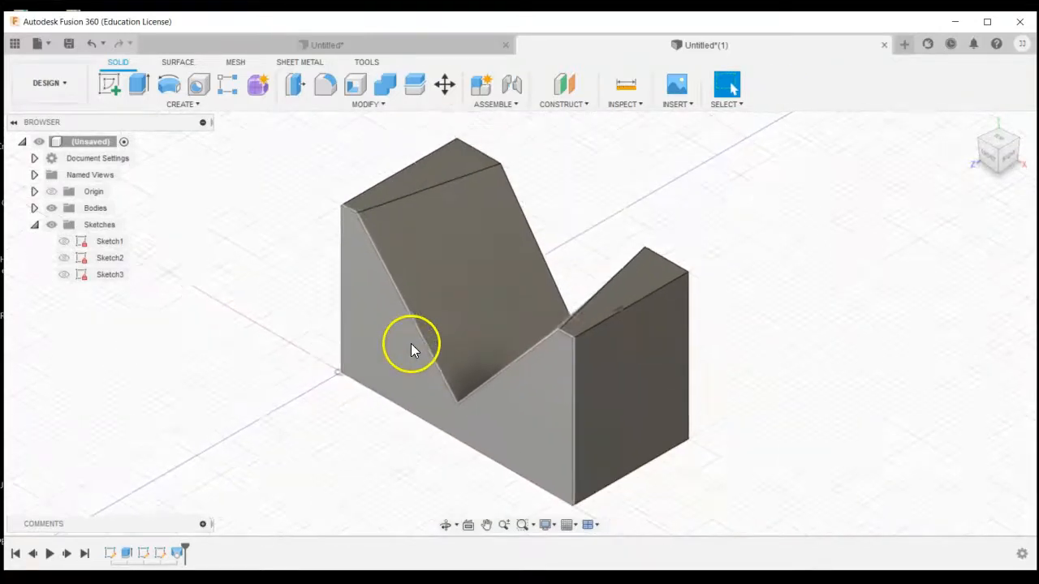
Step: Save the design under the name "shape #11" in the Shape Sheet location
{"action": "left_click", "coordinate": [71, 41]}
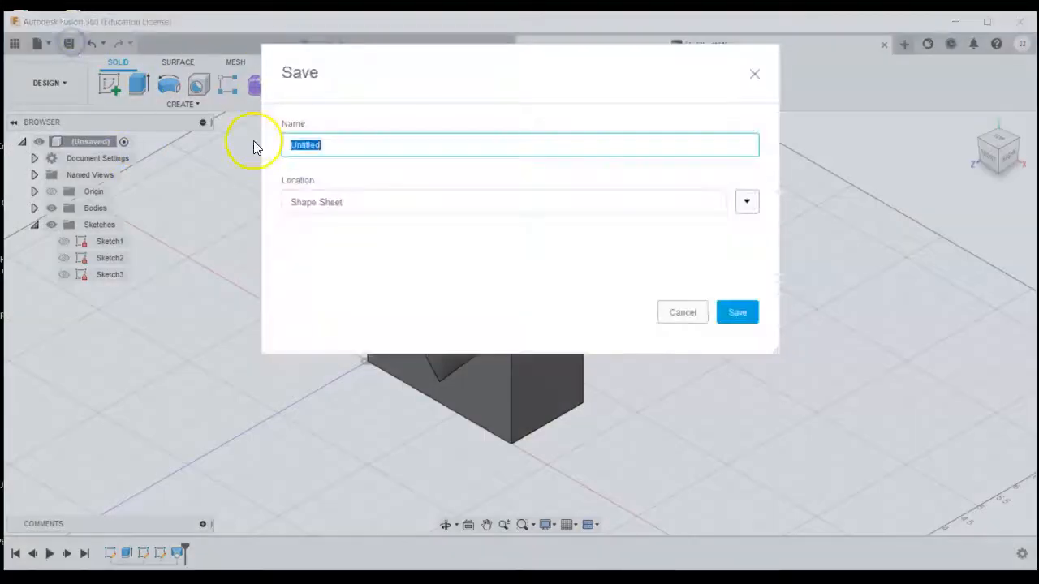
{"action": "type", "text": "ssha"}
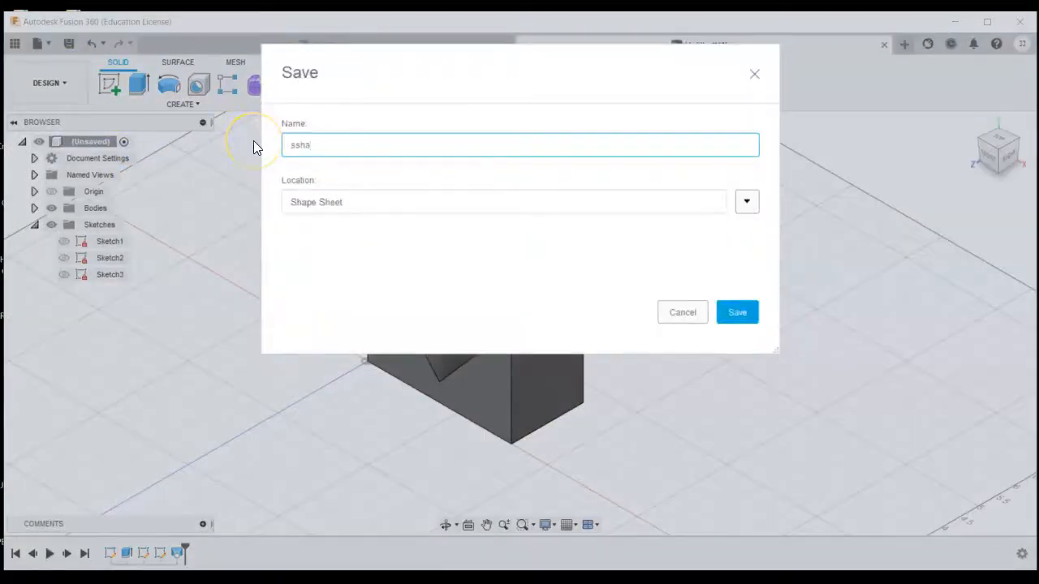
{"action": "key", "text": "BackSpace"}
{"action": "key", "text": "BackSpace"}
{"action": "key", "text": "BackSpace"}
{"action": "type", "text": "hape #11"}
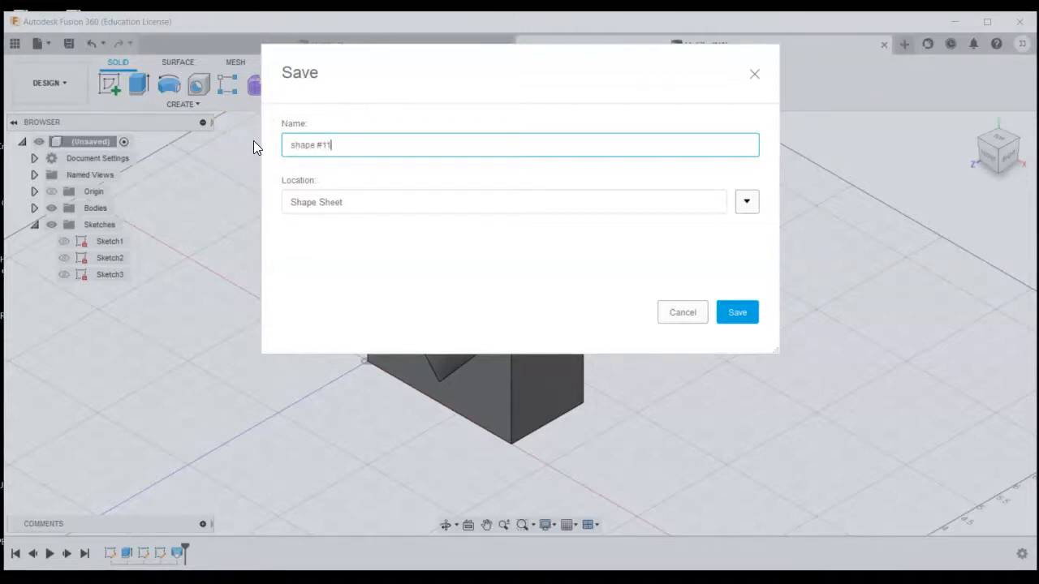